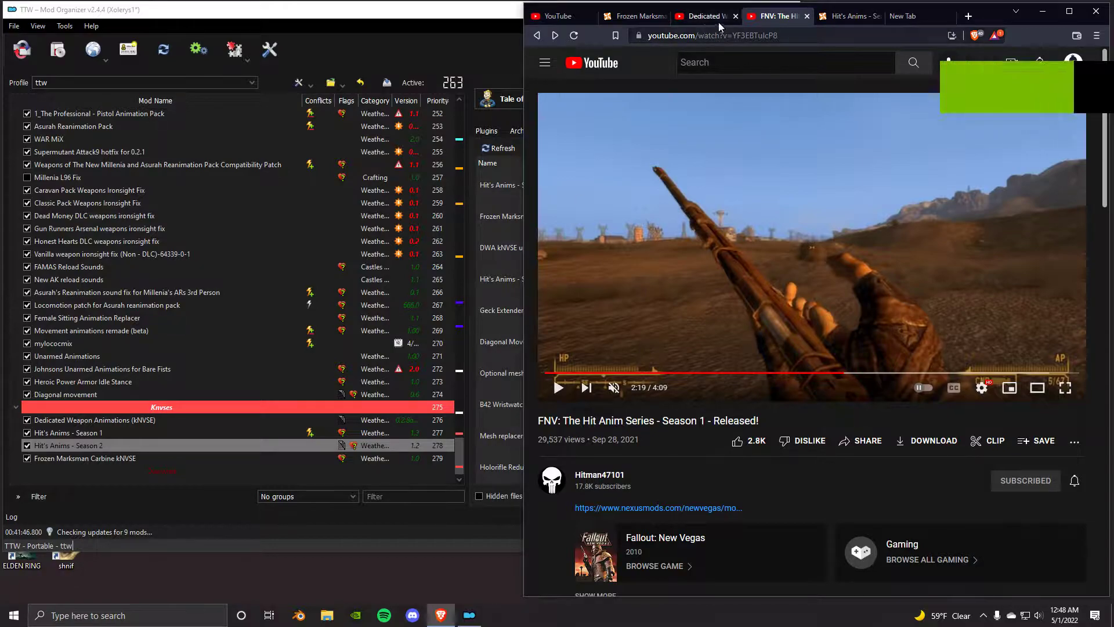
- Switch to the Dedicated Weapon Animations showcase video and pause it near 6:19
{"action": "left_click", "coordinate": [641, 16]}
{"action": "left_click", "coordinate": [696, 17]}
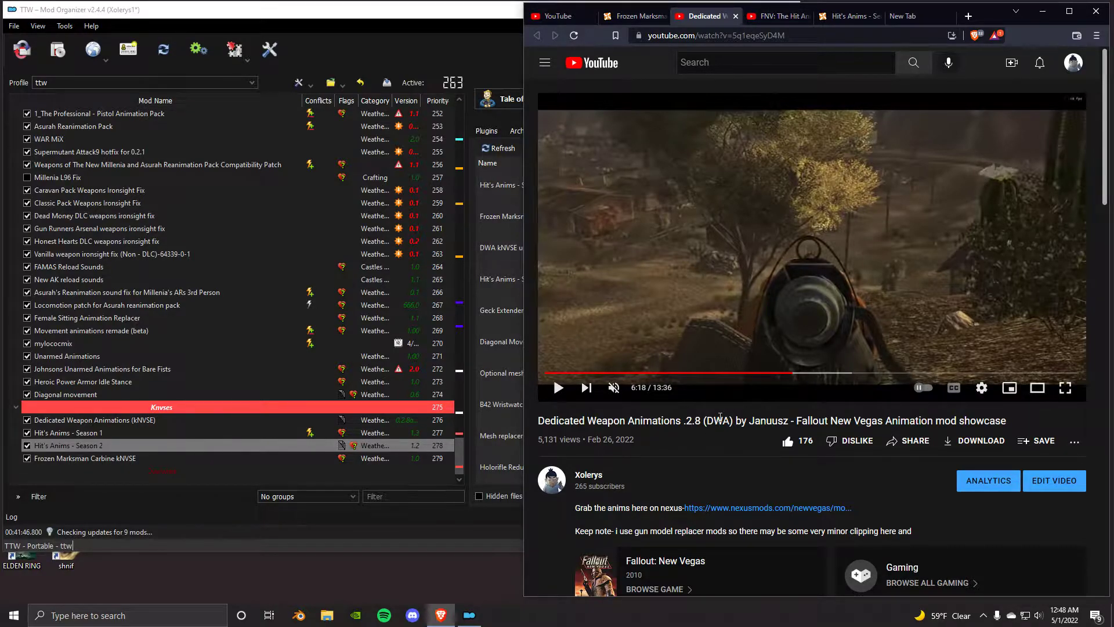
{"action": "left_click", "coordinate": [744, 323]}
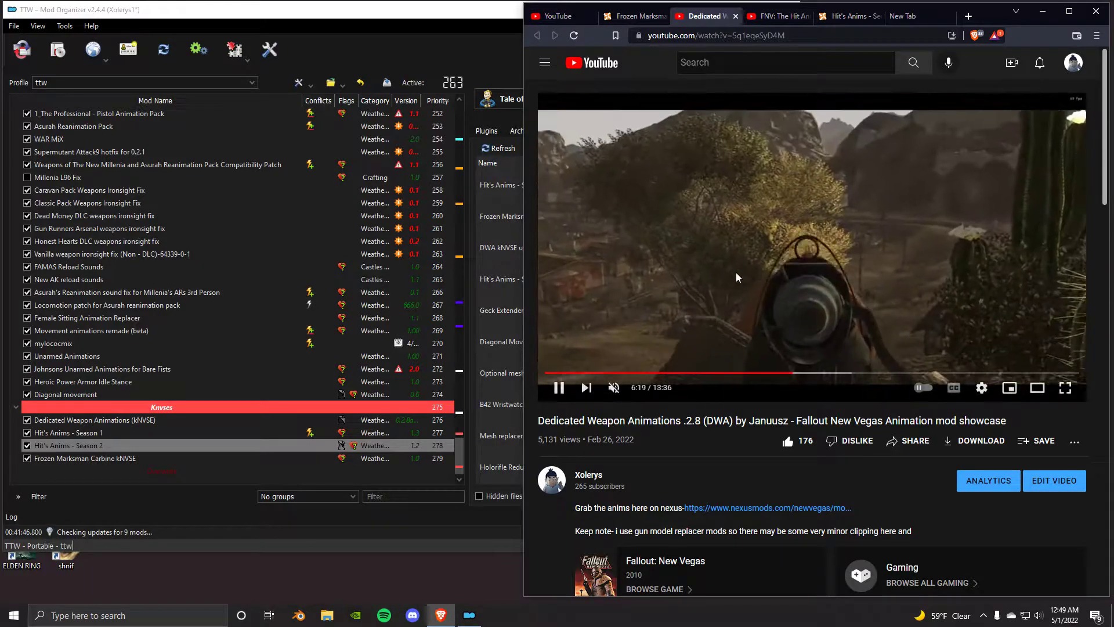
{"action": "left_click", "coordinate": [728, 344]}
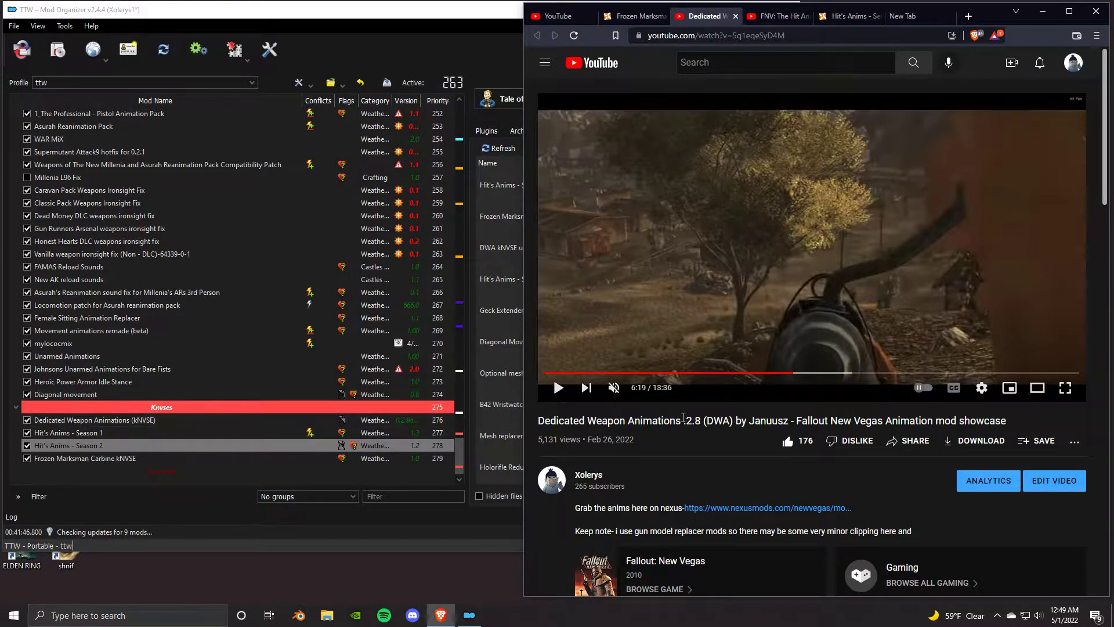
- Play and pause the Dedicated Weapon Animations video, glancing briefly at the Hit Anim Series tab
{"action": "left_click", "coordinate": [803, 270]}
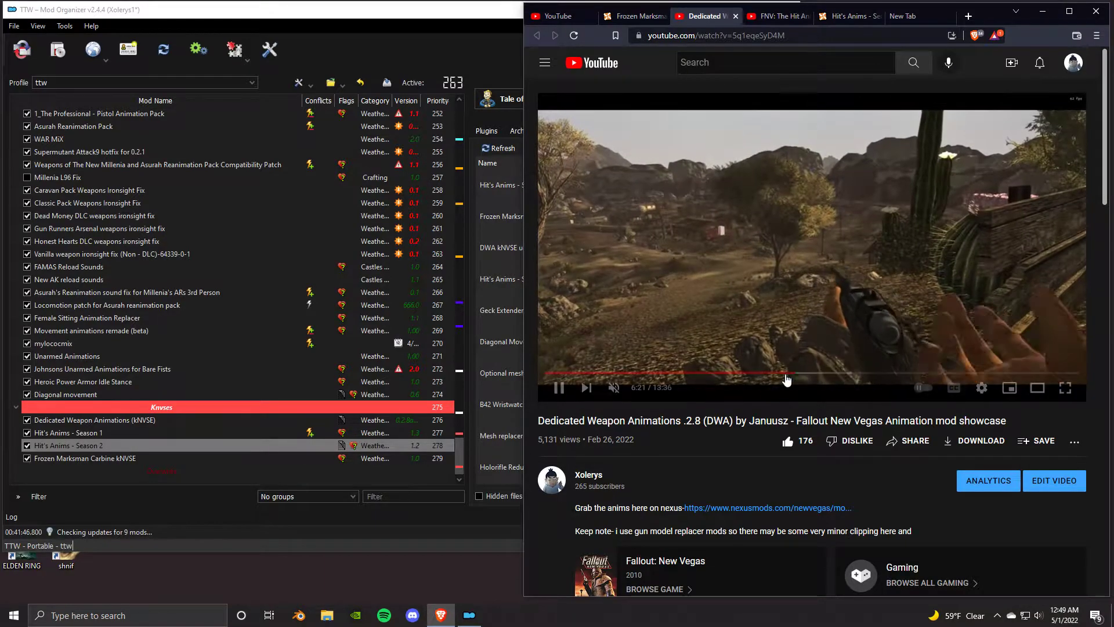
{"action": "left_click", "coordinate": [777, 301]}
{"action": "left_click", "coordinate": [771, 18]}
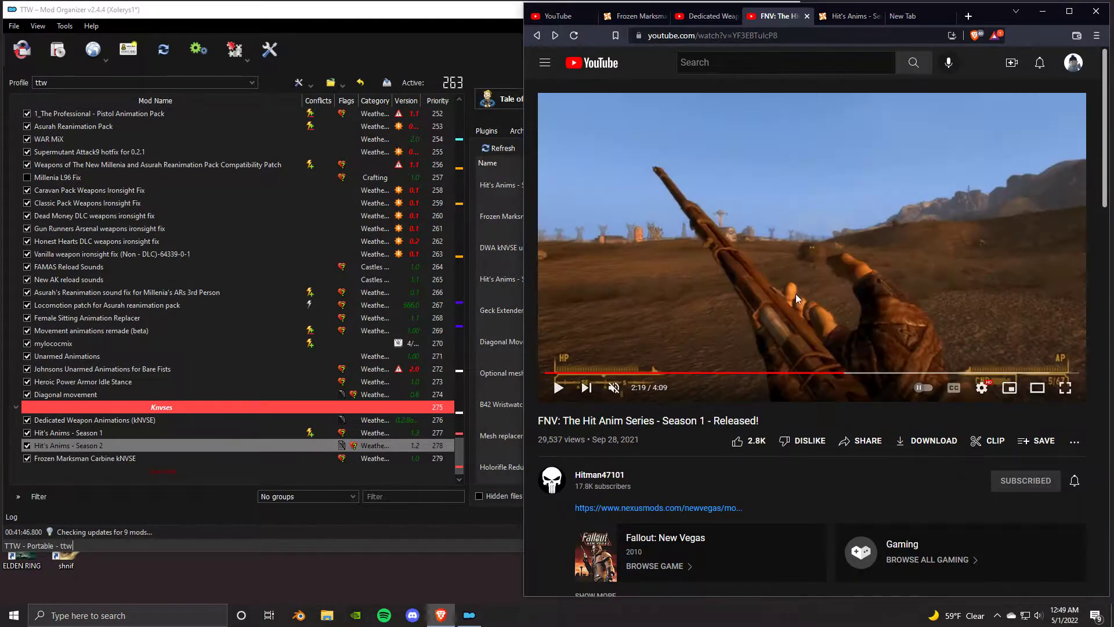
{"action": "left_click", "coordinate": [702, 16]}
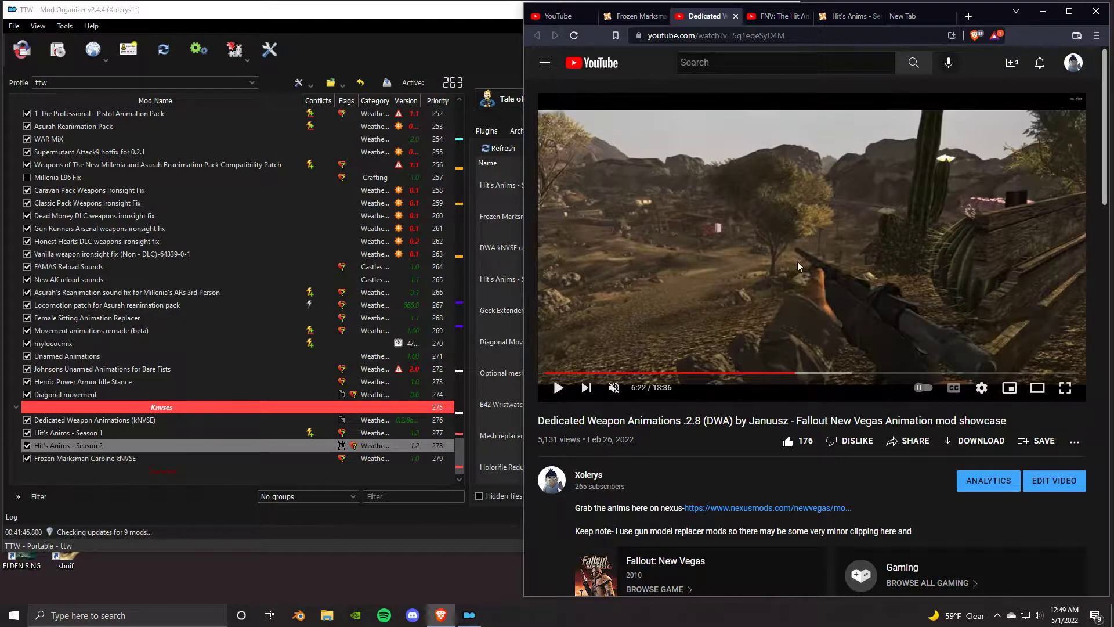
{"action": "left_click", "coordinate": [768, 291]}
{"action": "left_click", "coordinate": [779, 133]}
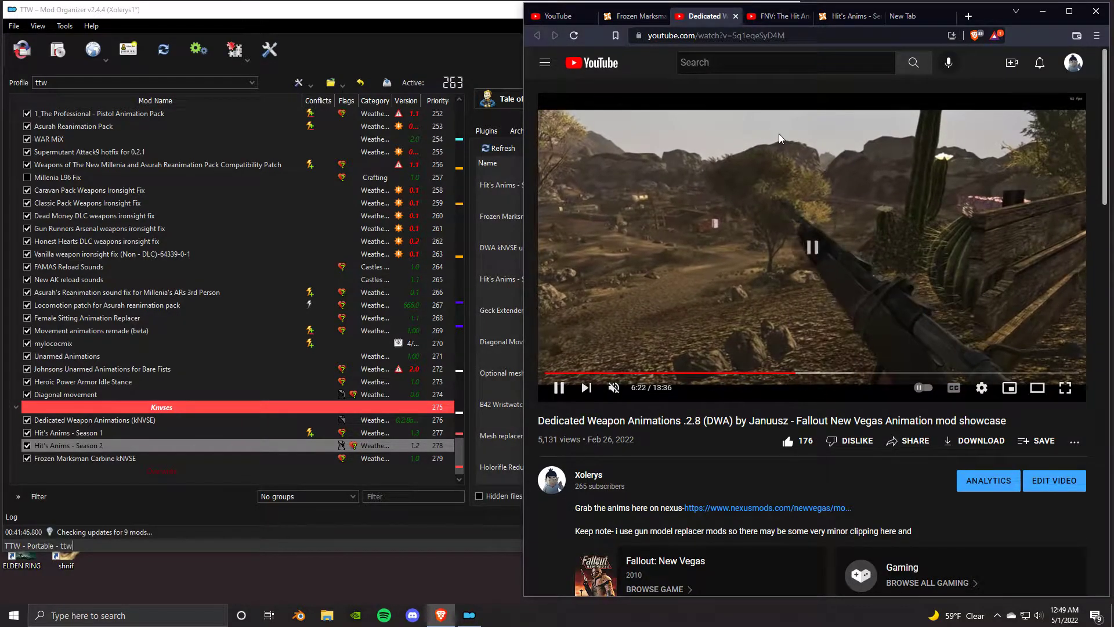
- Jump the Hit Anim Series video to about 2:20 and pause it, then bring Mod Organizer forward
{"action": "left_click", "coordinate": [758, 18]}
{"action": "left_click", "coordinate": [847, 373]}
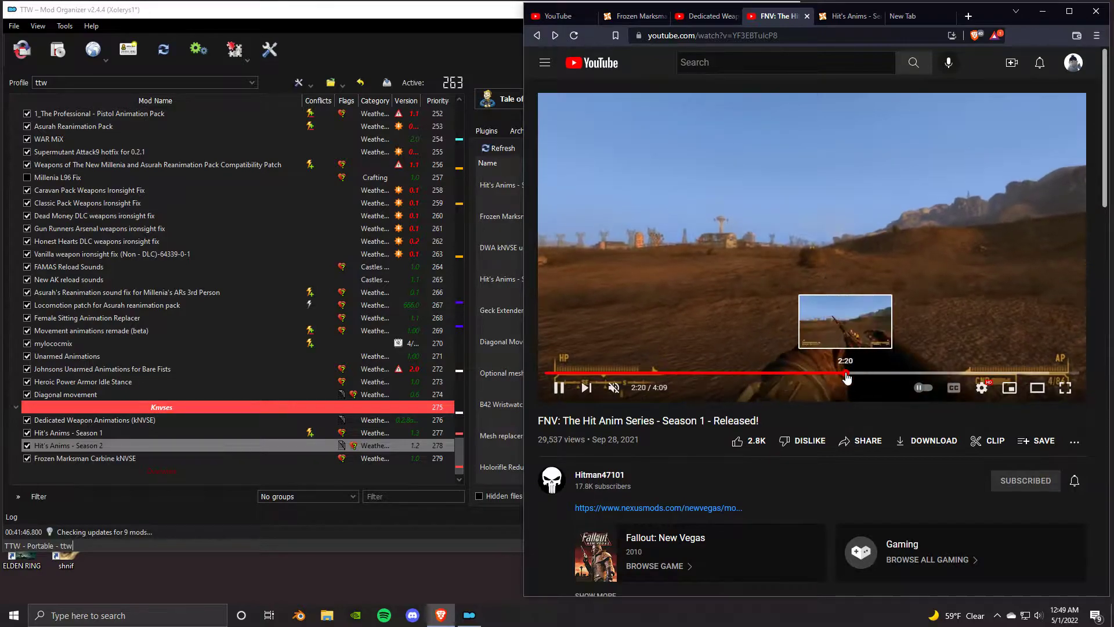
{"action": "left_click", "coordinate": [824, 278]}
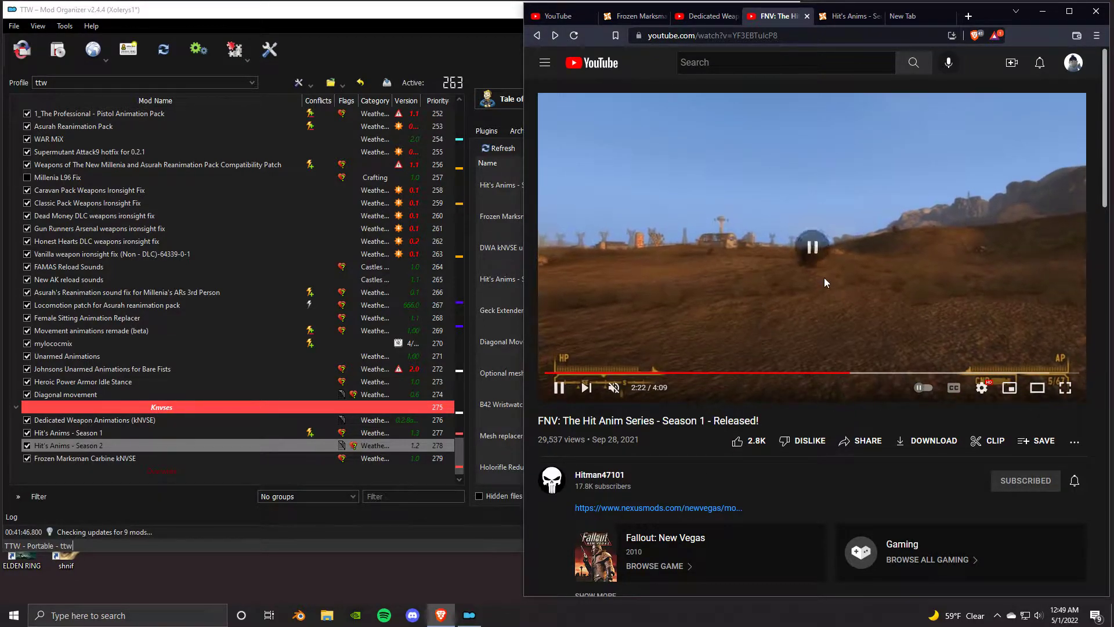
{"action": "left_click", "coordinate": [712, 17]}
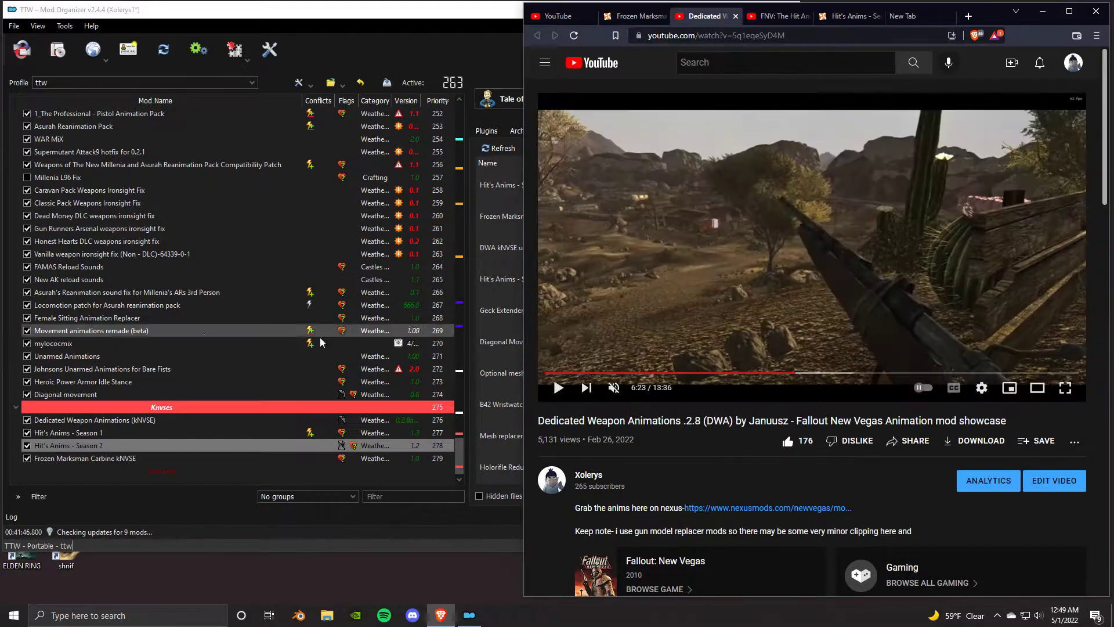
{"action": "left_click", "coordinate": [248, 18]}
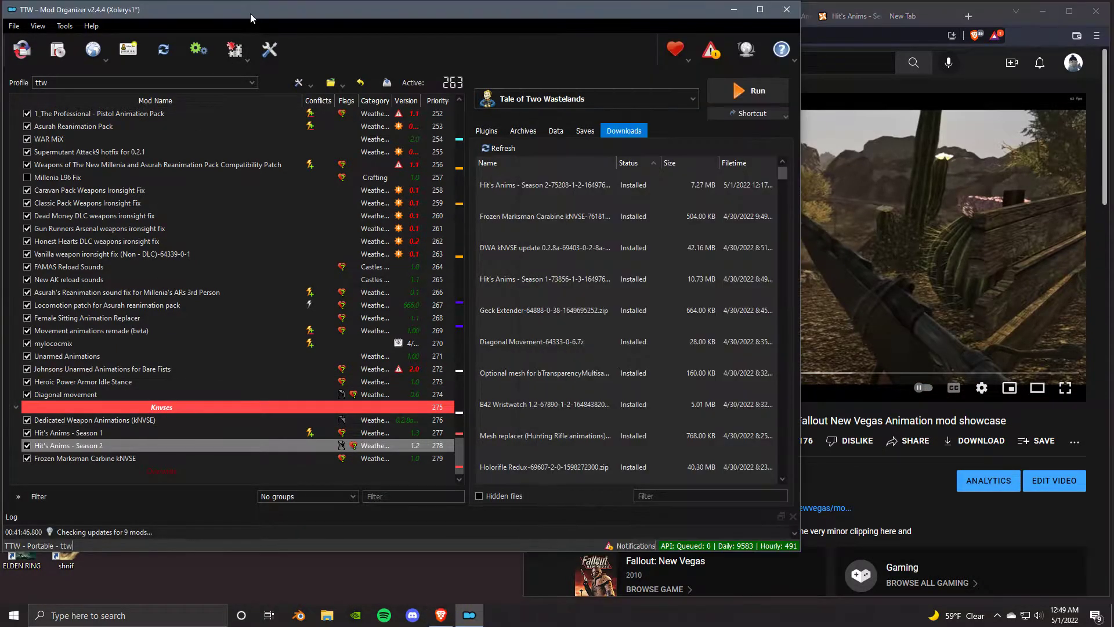
- In Hit's Anims - Season 1's Meshes > AnimGroupOverride, hide Hit_HuntingRifle as Hit_HuntingRifle.mohidden
{"action": "left_click", "coordinate": [138, 430]}
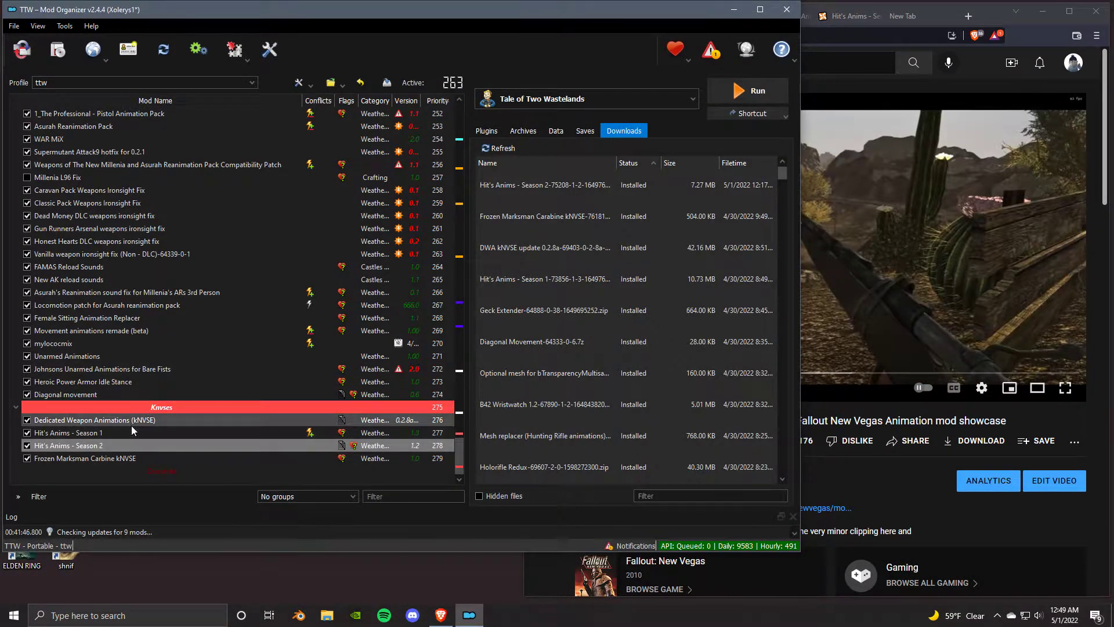
{"action": "double_click", "coordinate": [82, 431]}
{"action": "double_click", "coordinate": [541, 143]}
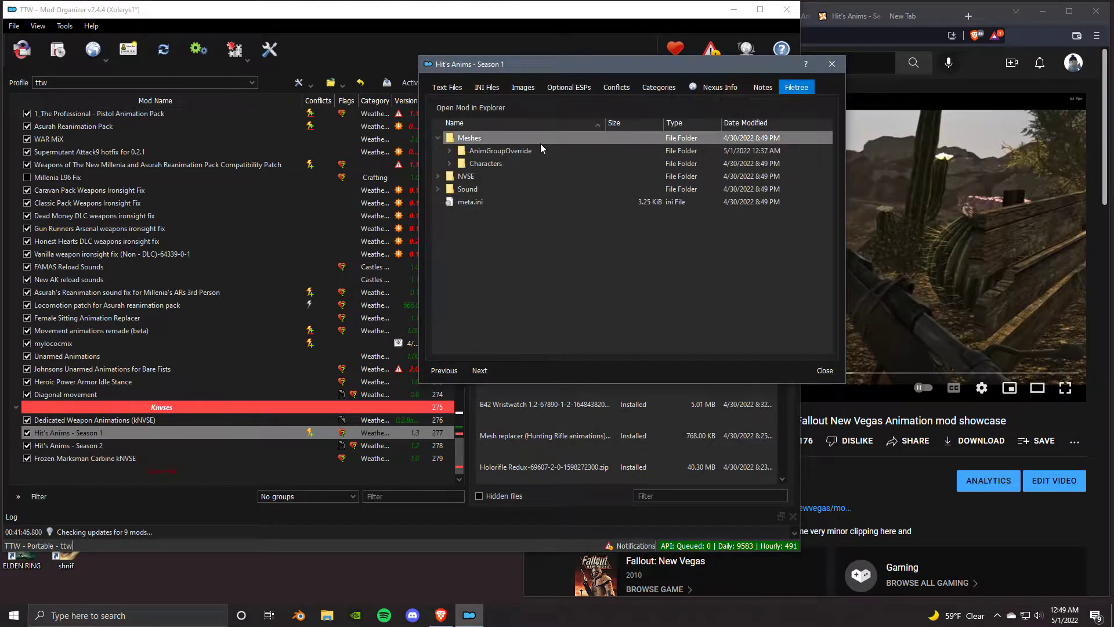
{"action": "left_click", "coordinate": [505, 151]}
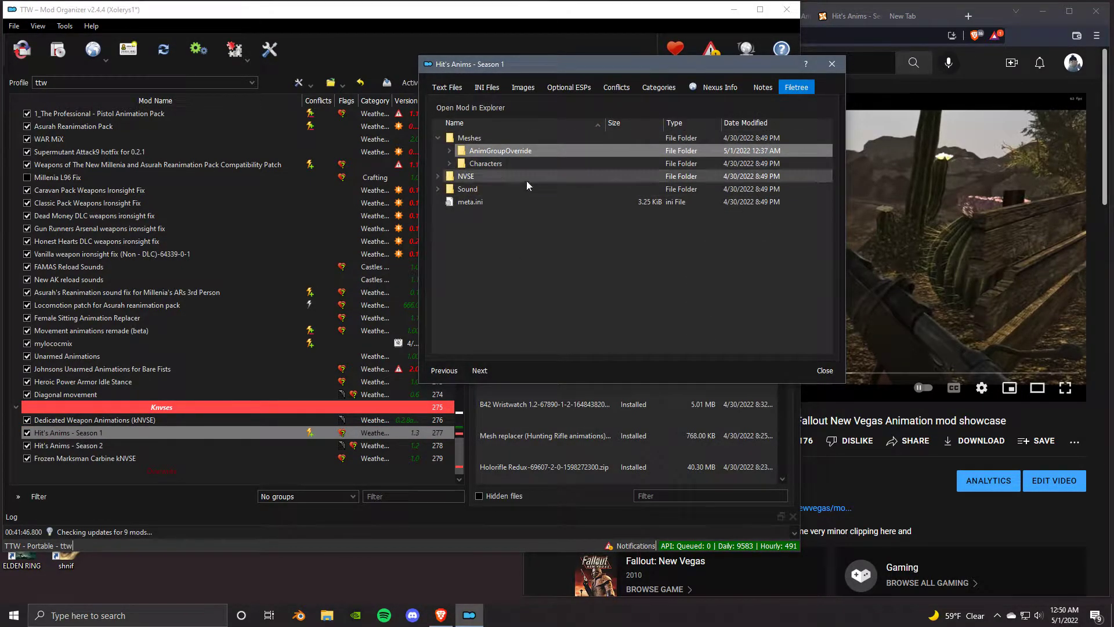
{"action": "double_click", "coordinate": [525, 147]}
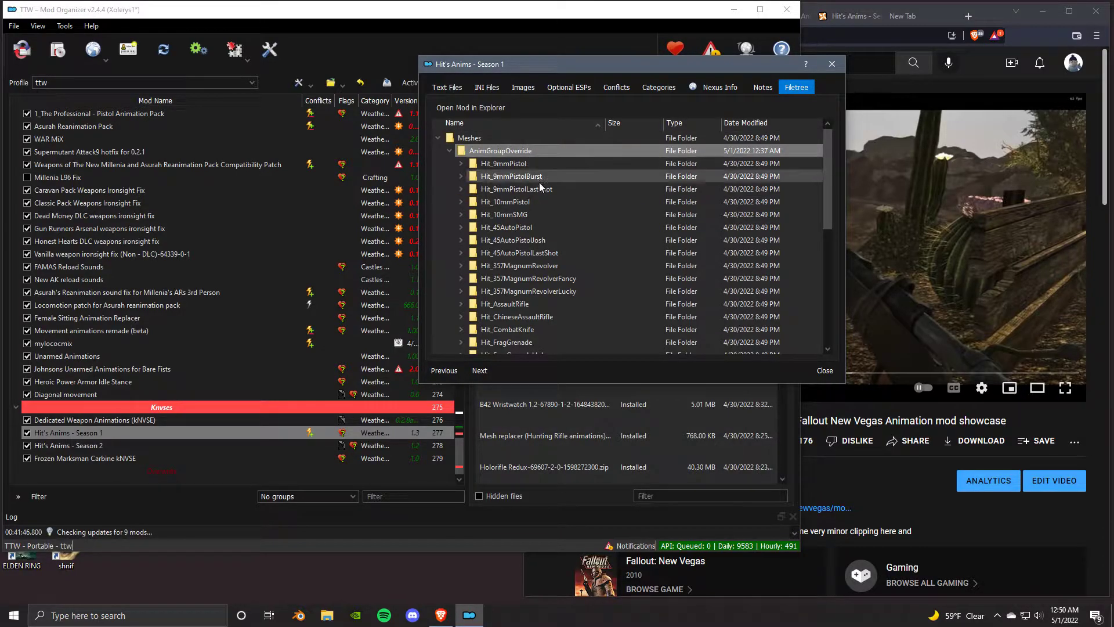
{"action": "scroll", "coordinate": [559, 267], "scroll_direction": "down", "scroll_amount": 3}
{"action": "left_click", "coordinate": [526, 265]}
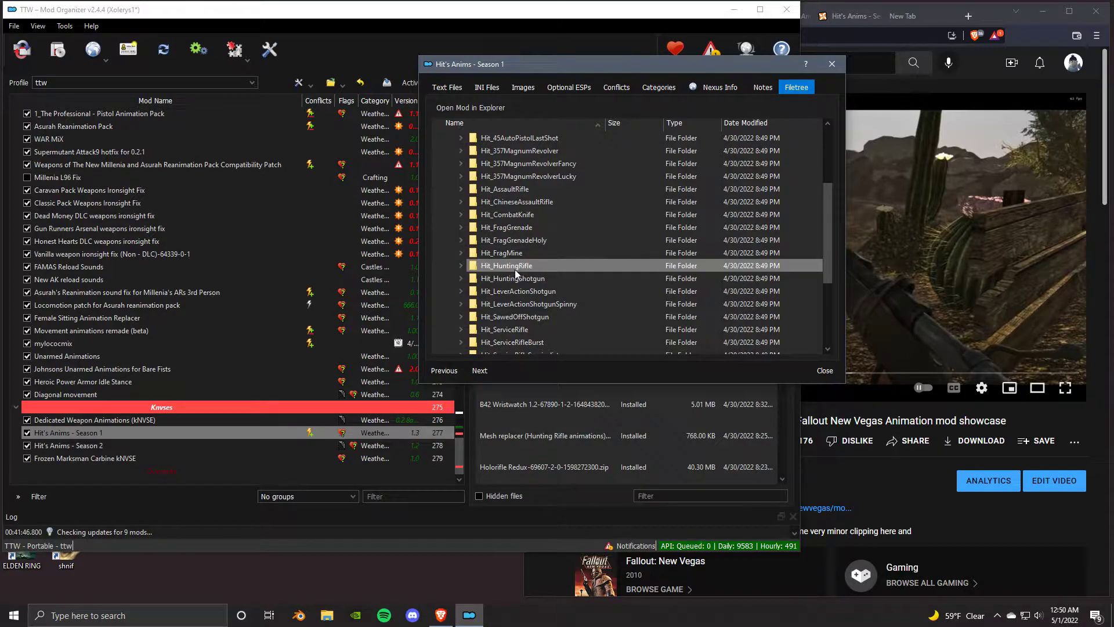
{"action": "right_click", "coordinate": [518, 269]}
{"action": "left_click", "coordinate": [543, 337]}
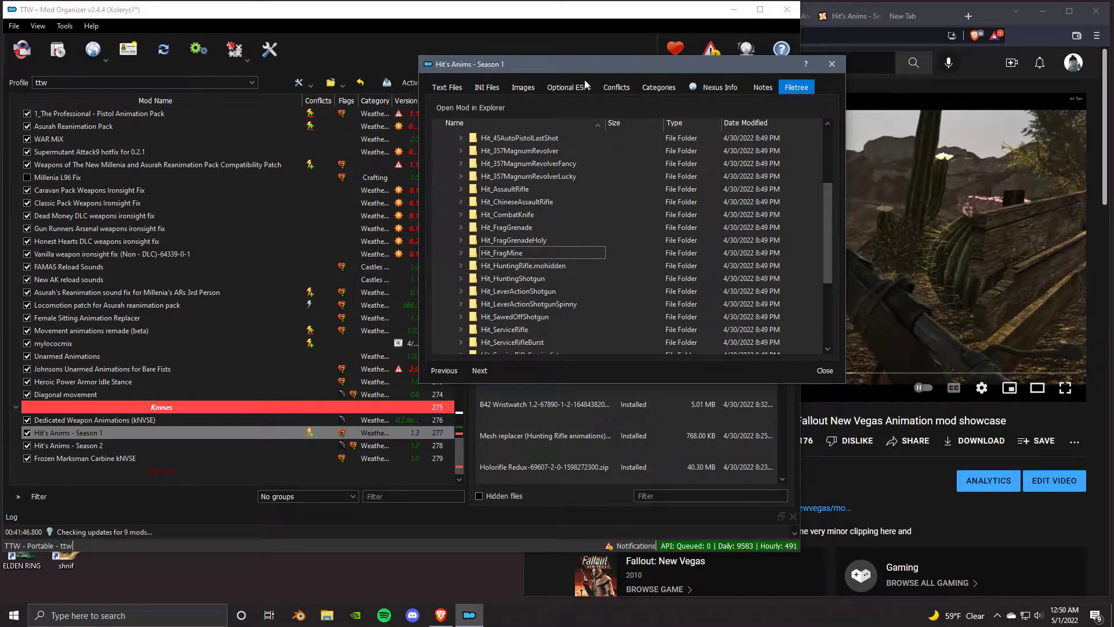
- Close the mod info window, return to Brave and jump the Hit Anim video to 2:19
{"action": "left_click", "coordinate": [828, 65]}
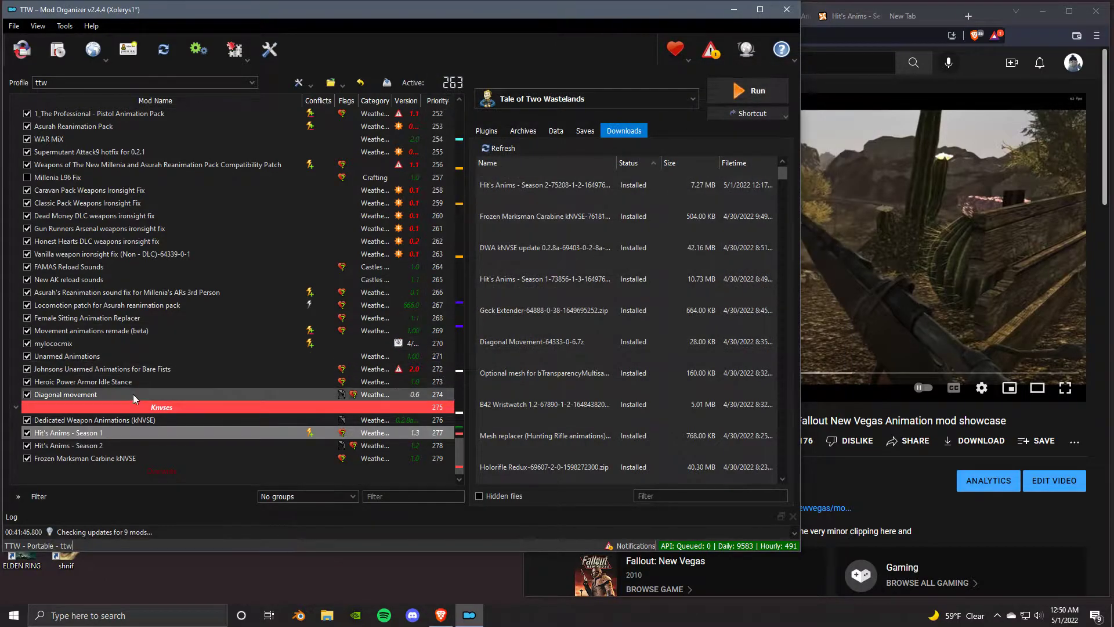
{"action": "left_click", "coordinate": [27, 433]}
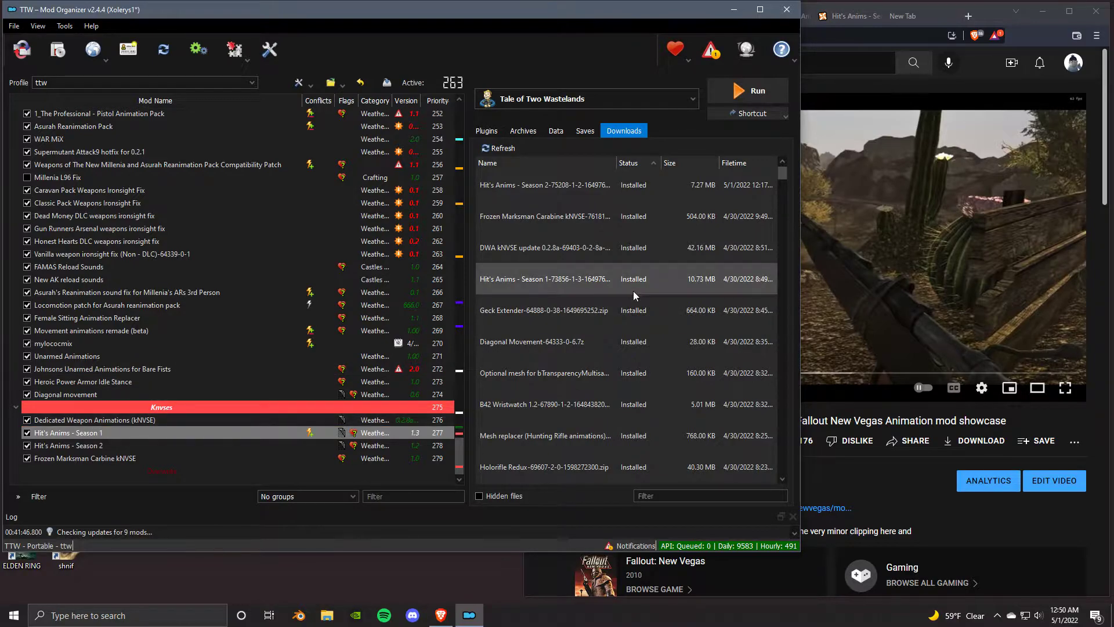
{"action": "left_click", "coordinate": [960, 280]}
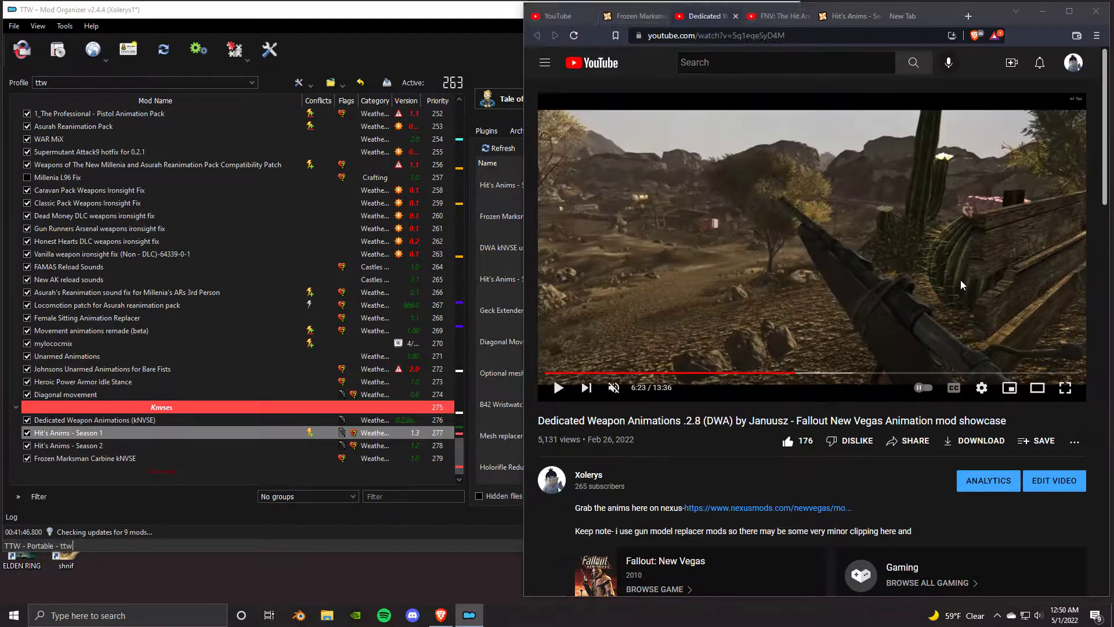
{"action": "left_click", "coordinate": [785, 277]}
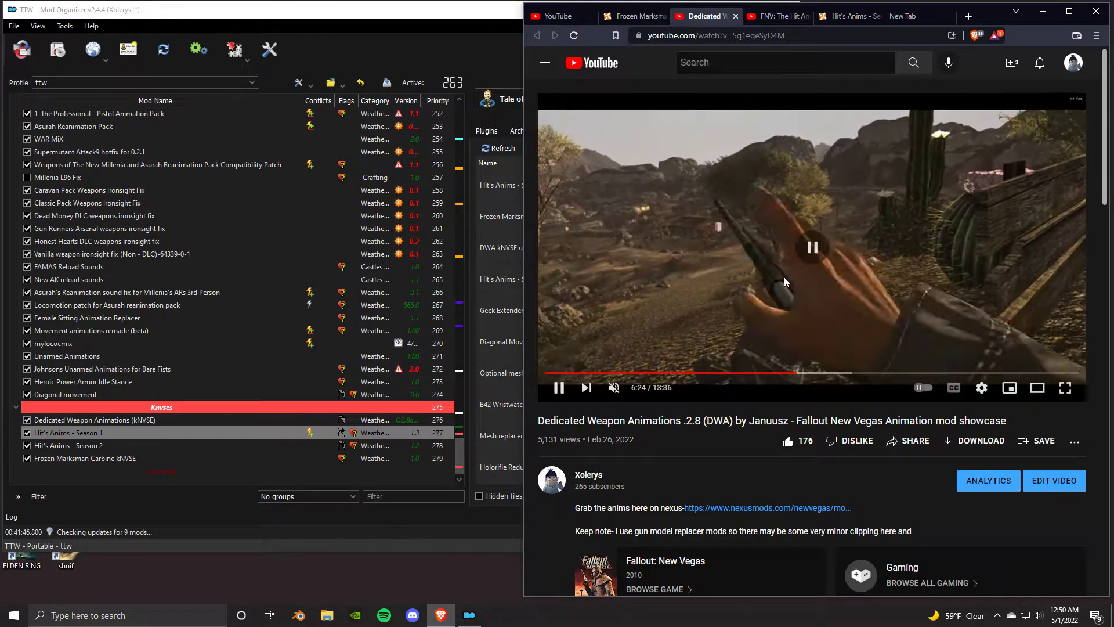
{"action": "left_click", "coordinate": [765, 22]}
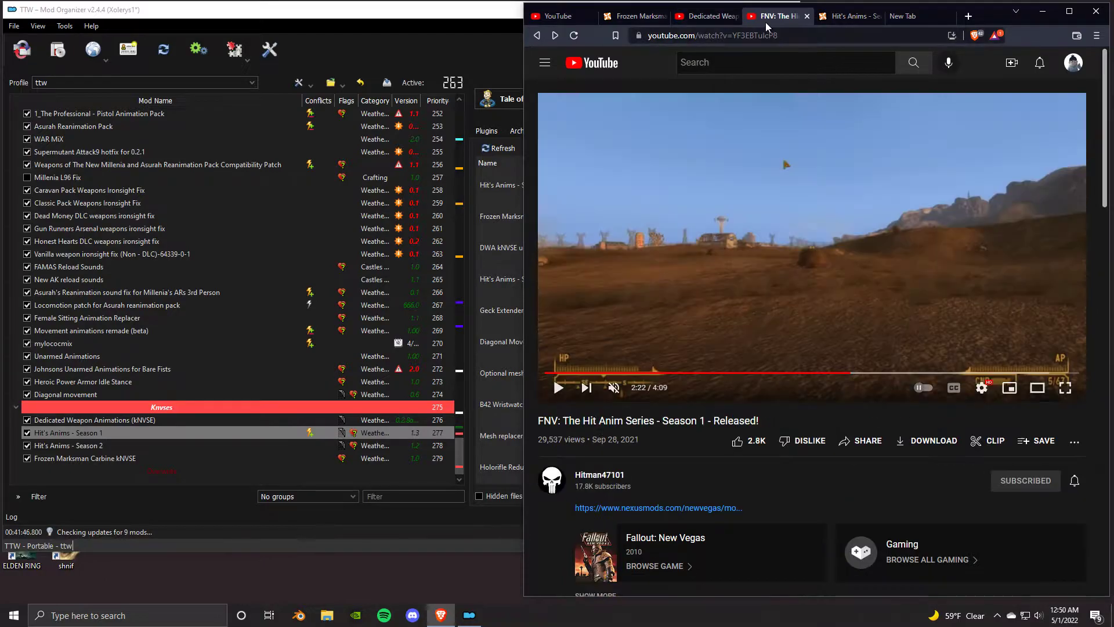
{"action": "left_click", "coordinate": [844, 372]}
- Play the Hit Anim video from about 2:27, then the Dedicated Weapon Animations video from 6:37
{"action": "left_click", "coordinate": [718, 22]}
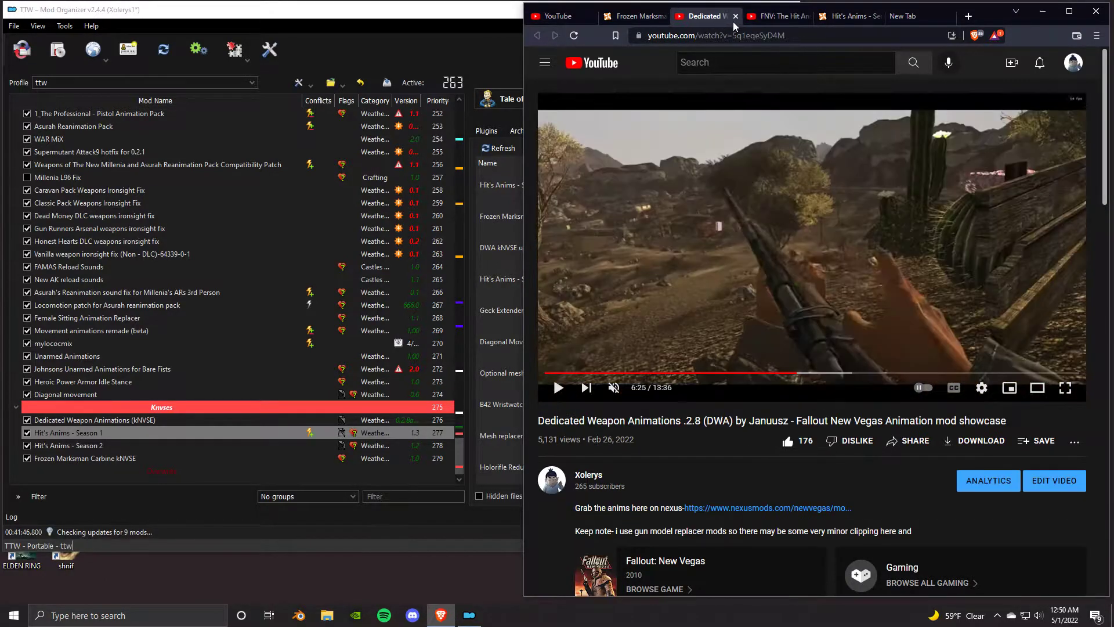
{"action": "left_click", "coordinate": [757, 23]}
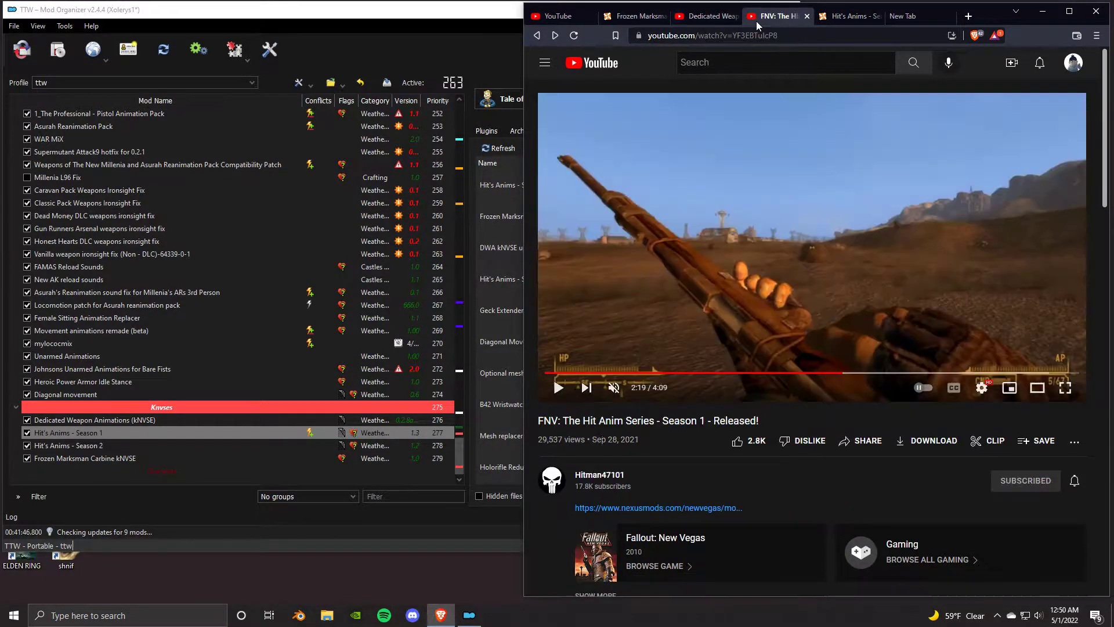
{"action": "left_click", "coordinate": [859, 373]}
{"action": "left_click", "coordinate": [852, 310]}
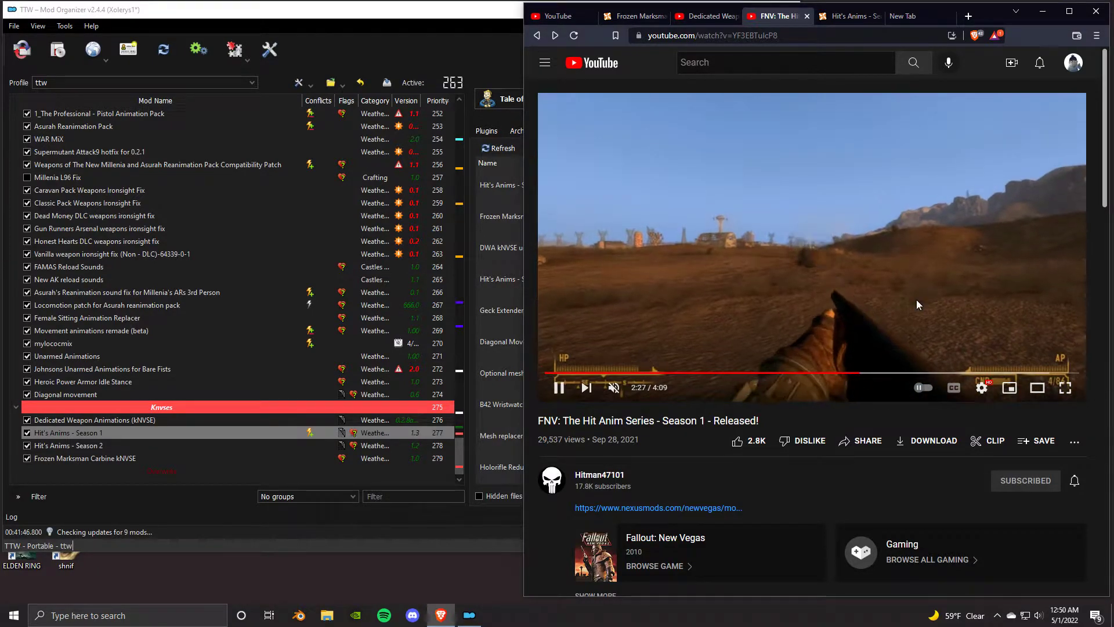
{"action": "left_click", "coordinate": [703, 23]}
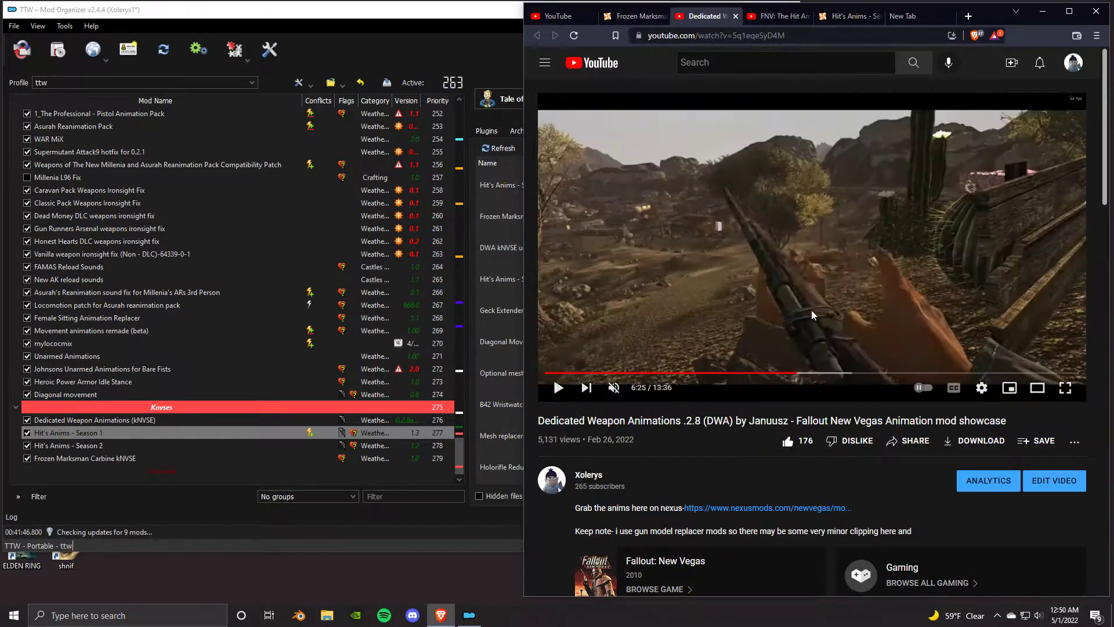
{"action": "left_click", "coordinate": [805, 374]}
{"action": "left_click", "coordinate": [807, 354]}
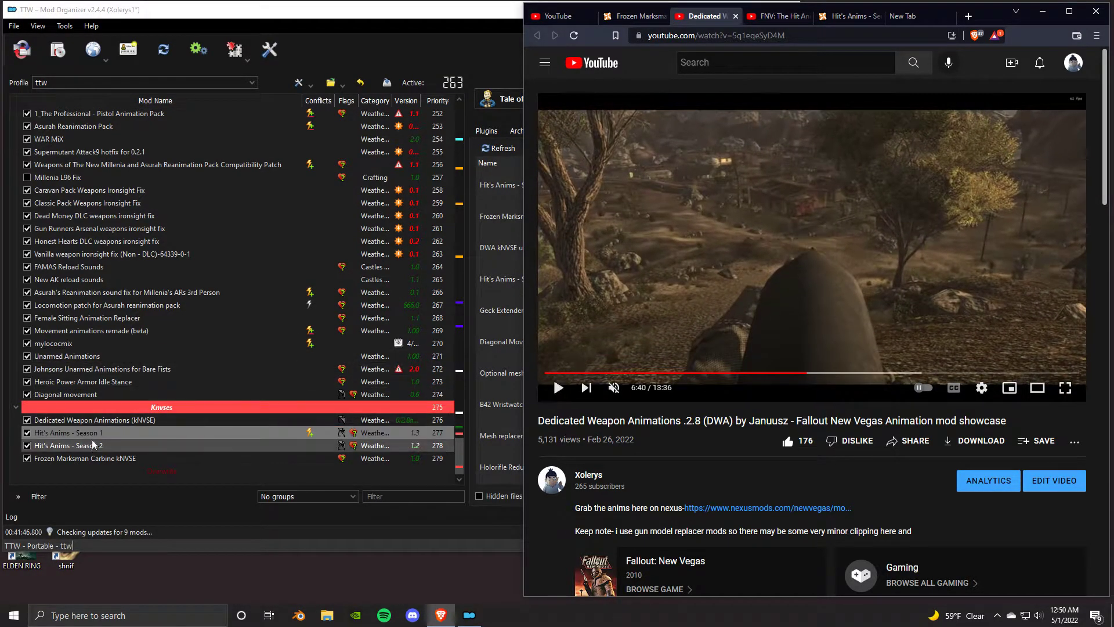
- In Dedicated Weapon Animations' meshes > AnimGroupOverride, hide Johnsonn_HuntingShotgun.json
{"action": "double_click", "coordinate": [106, 424]}
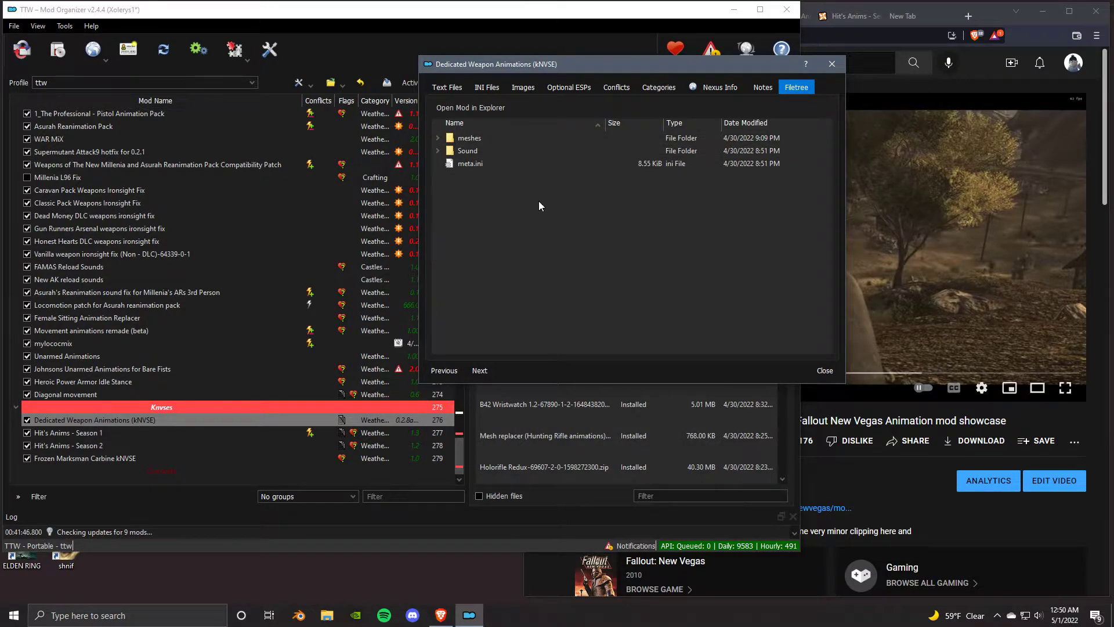
{"action": "double_click", "coordinate": [484, 137]}
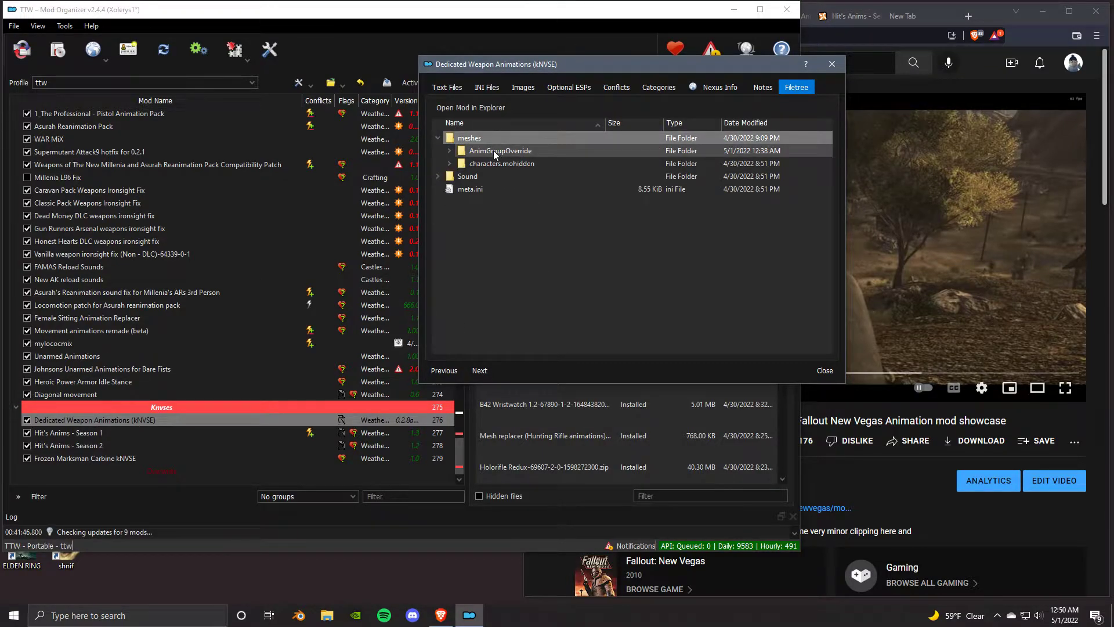
{"action": "double_click", "coordinate": [495, 152]}
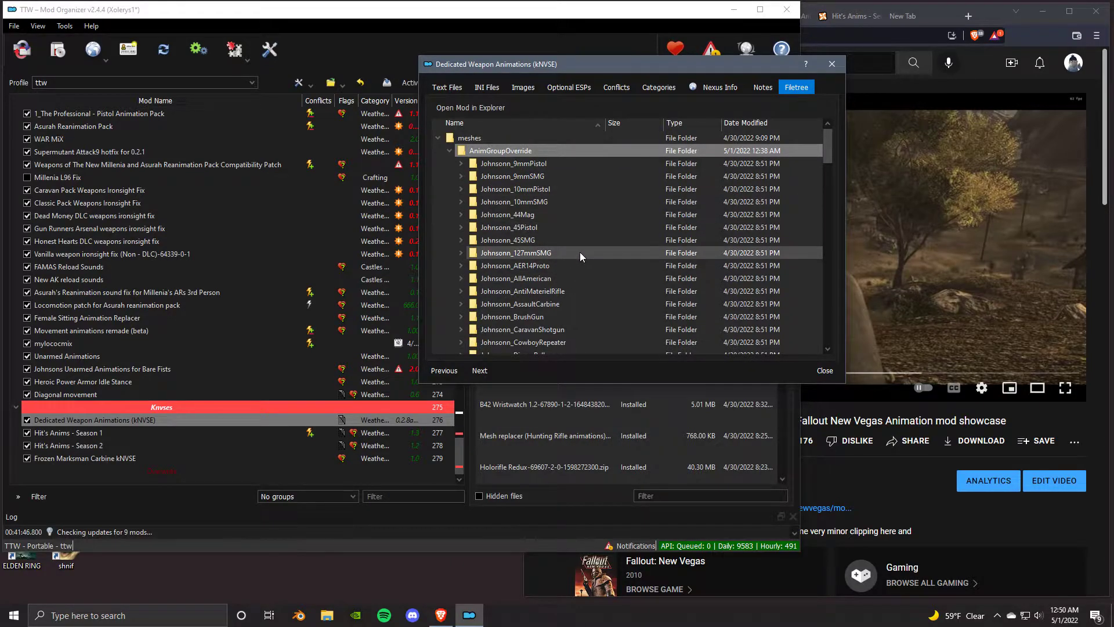
{"action": "scroll", "coordinate": [579, 252], "scroll_direction": "down", "scroll_amount": 3}
{"action": "scroll", "coordinate": [572, 223], "scroll_direction": "down", "scroll_amount": 3}
{"action": "scroll", "coordinate": [562, 194], "scroll_direction": "down", "scroll_amount": 4}
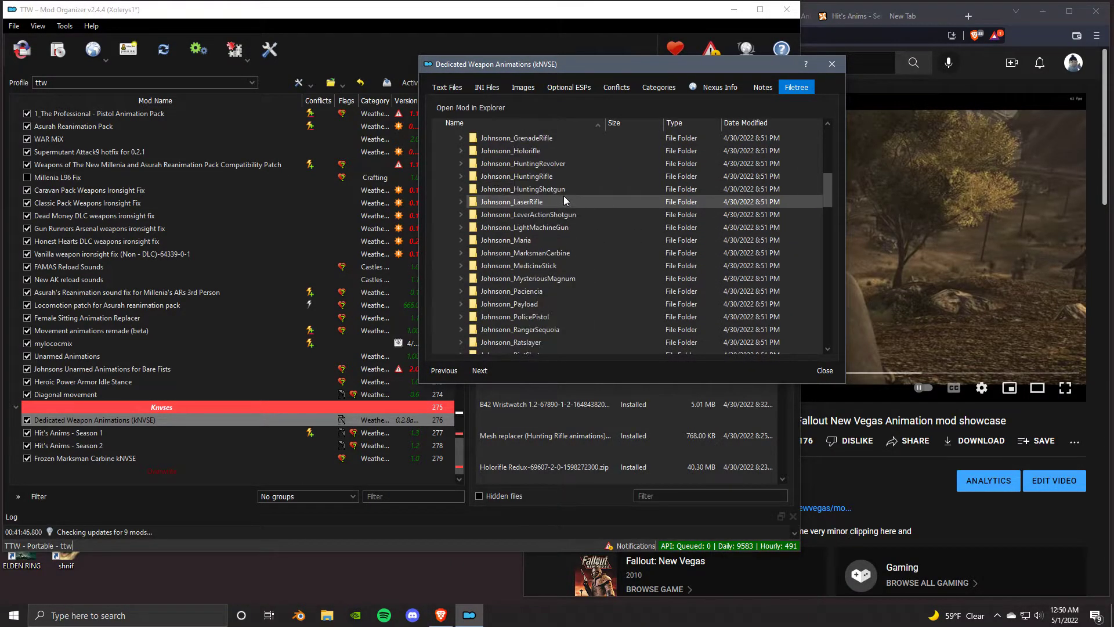
{"action": "scroll", "coordinate": [564, 200], "scroll_direction": "down", "scroll_amount": 3}
{"action": "scroll", "coordinate": [598, 235], "scroll_direction": "down", "scroll_amount": 3}
{"action": "scroll", "coordinate": [598, 236], "scroll_direction": "down", "scroll_amount": 3}
{"action": "scroll", "coordinate": [589, 201], "scroll_direction": "down", "scroll_amount": 3}
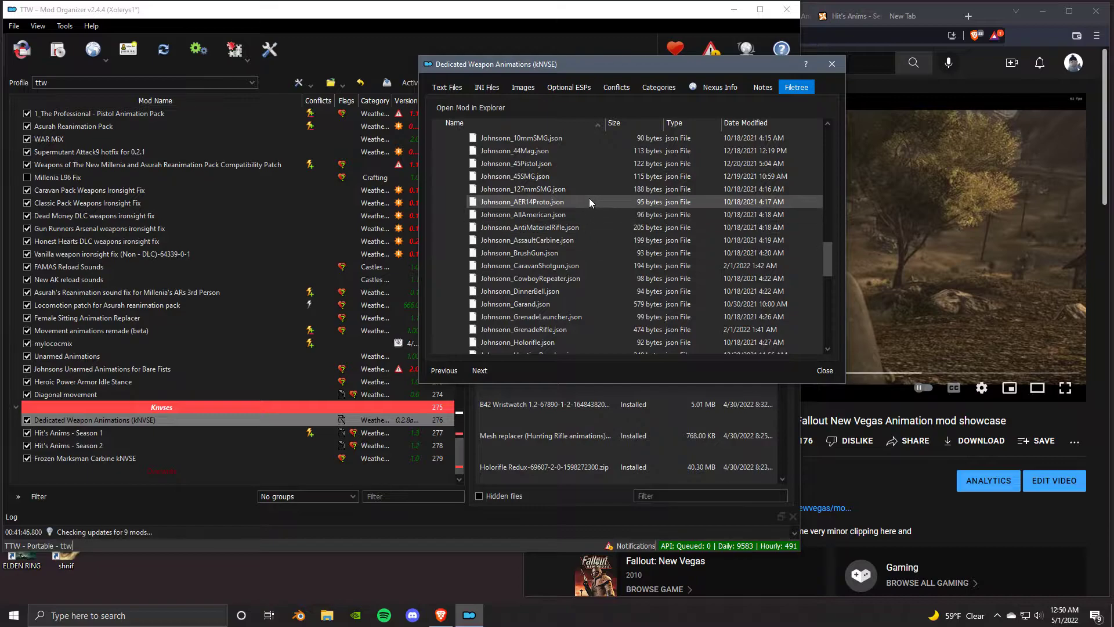
{"action": "scroll", "coordinate": [586, 231], "scroll_direction": "up", "scroll_amount": 6}
{"action": "scroll", "coordinate": [601, 228], "scroll_direction": "down", "scroll_amount": 4}
{"action": "scroll", "coordinate": [562, 185], "scroll_direction": "down", "scroll_amount": 4}
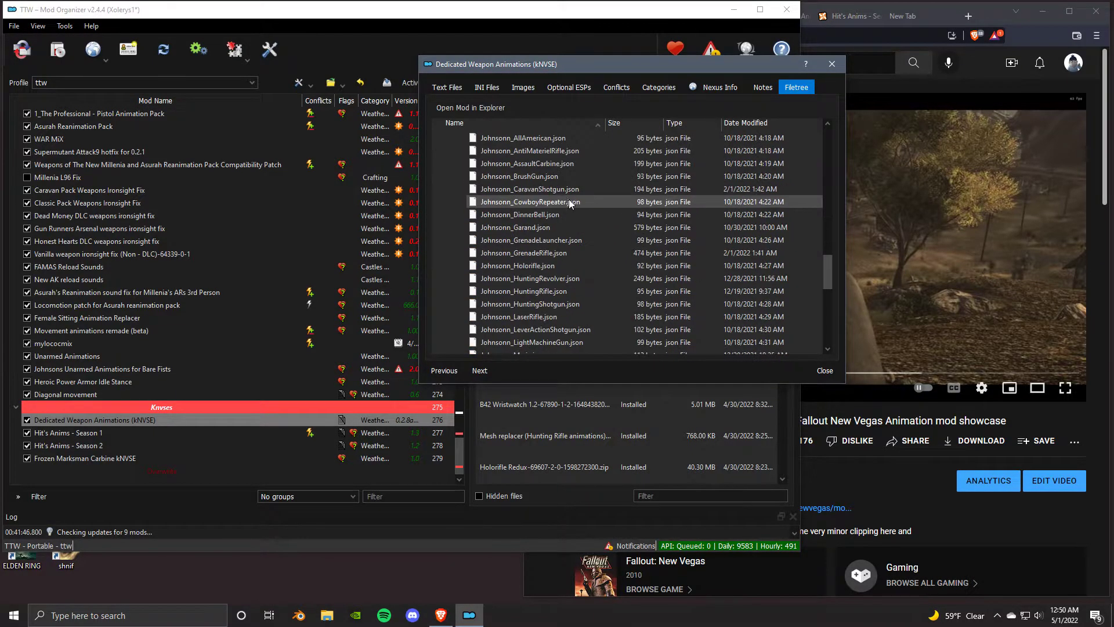
{"action": "scroll", "coordinate": [580, 192], "scroll_direction": "up", "scroll_amount": 3}
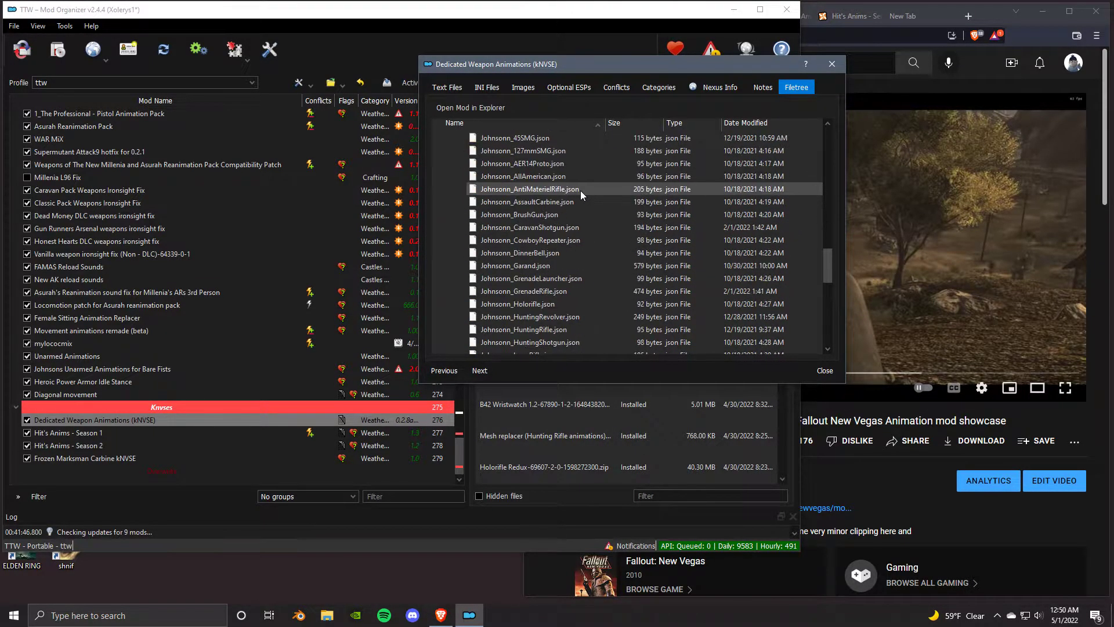
{"action": "scroll", "coordinate": [558, 203], "scroll_direction": "up", "scroll_amount": 6}
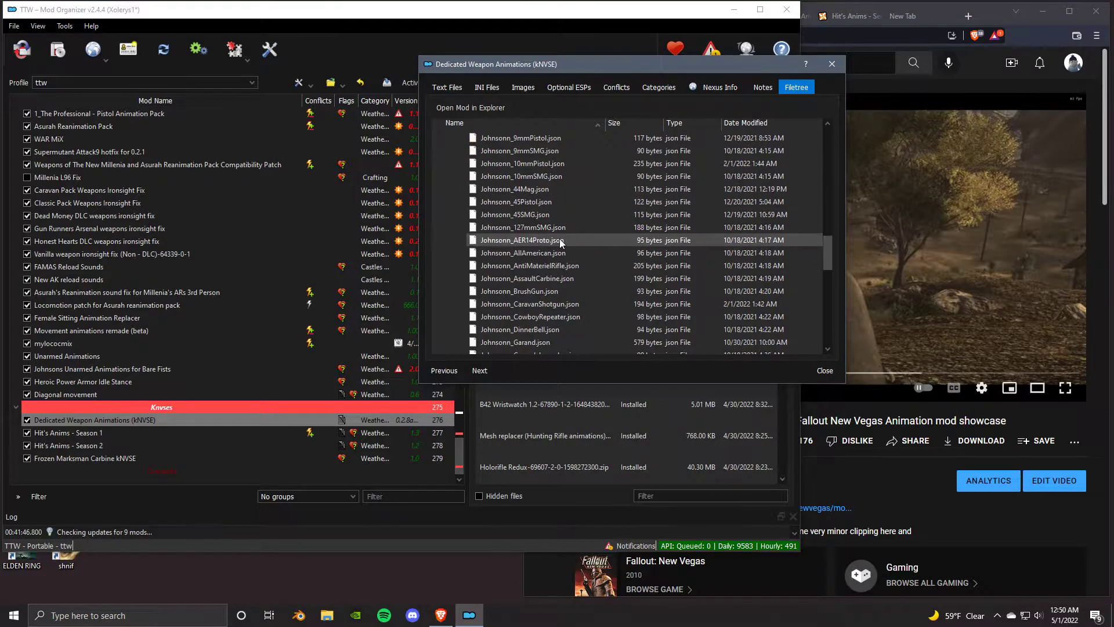
{"action": "scroll", "coordinate": [565, 274], "scroll_direction": "down", "scroll_amount": 2}
{"action": "scroll", "coordinate": [557, 261], "scroll_direction": "down", "scroll_amount": 3}
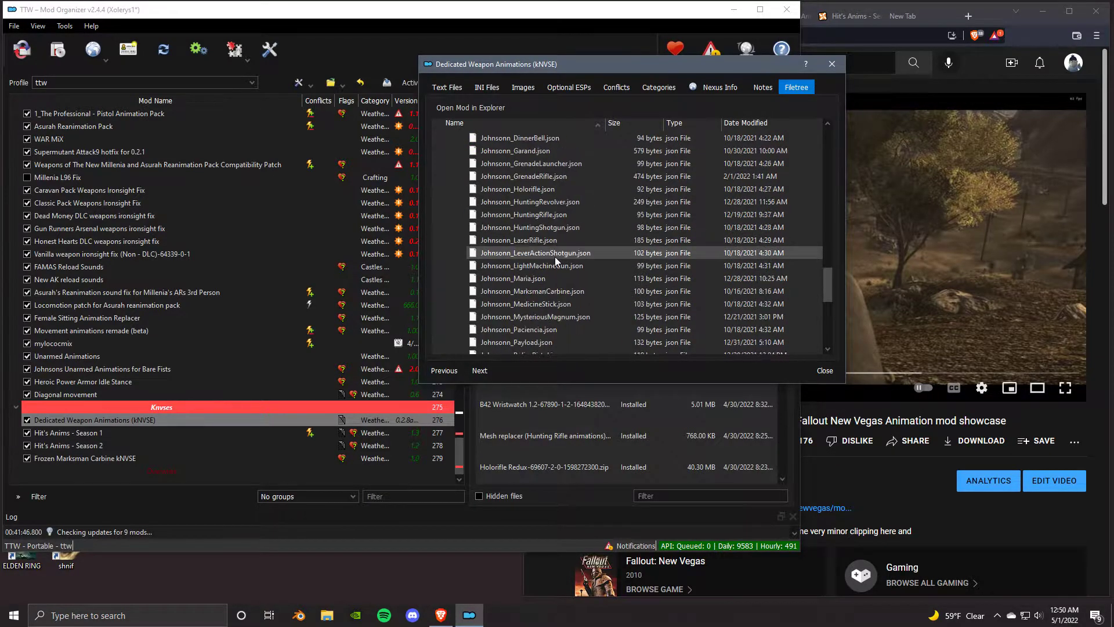
{"action": "right_click", "coordinate": [551, 229]}
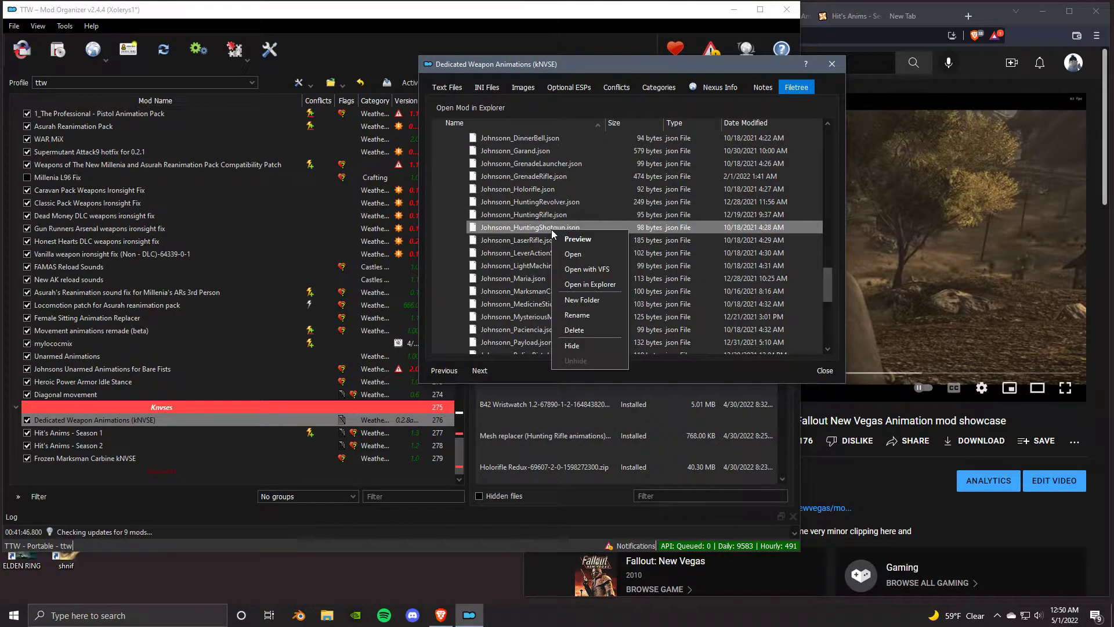
{"action": "left_click", "coordinate": [584, 345]}
- Inspect Johnsonn_DinnerBell.json without changing it, close the details, and select Hit's Anims - Season 1
{"action": "scroll", "coordinate": [563, 232], "scroll_direction": "up", "scroll_amount": 2}
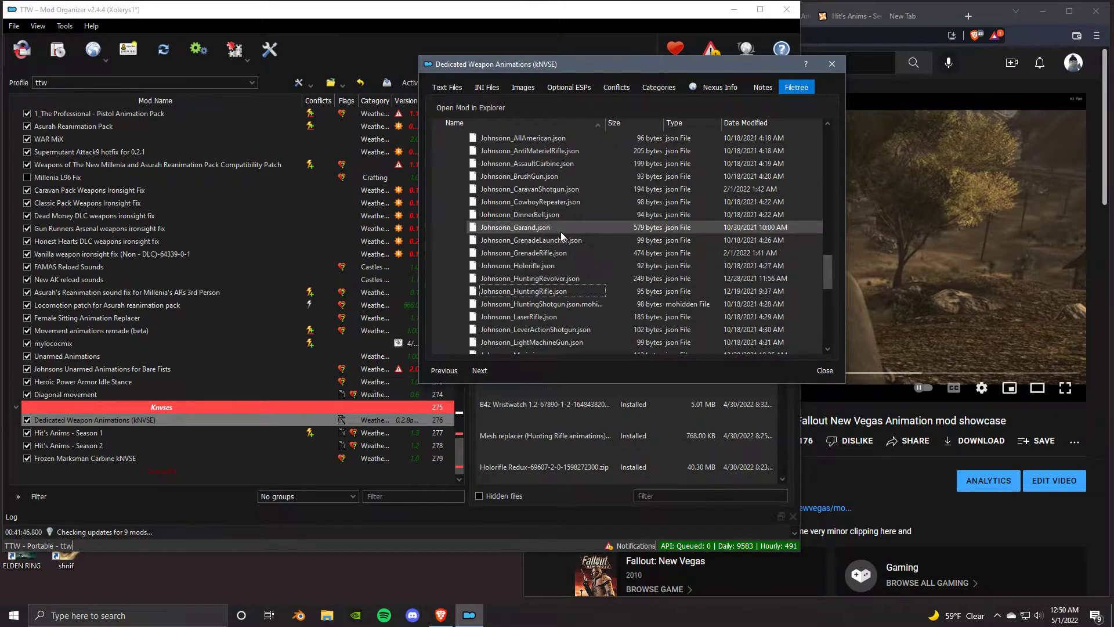
{"action": "scroll", "coordinate": [561, 232], "scroll_direction": "up", "scroll_amount": 1}
{"action": "scroll", "coordinate": [554, 221], "scroll_direction": "up", "scroll_amount": 2}
{"action": "scroll", "coordinate": [546, 220], "scroll_direction": "up", "scroll_amount": 1}
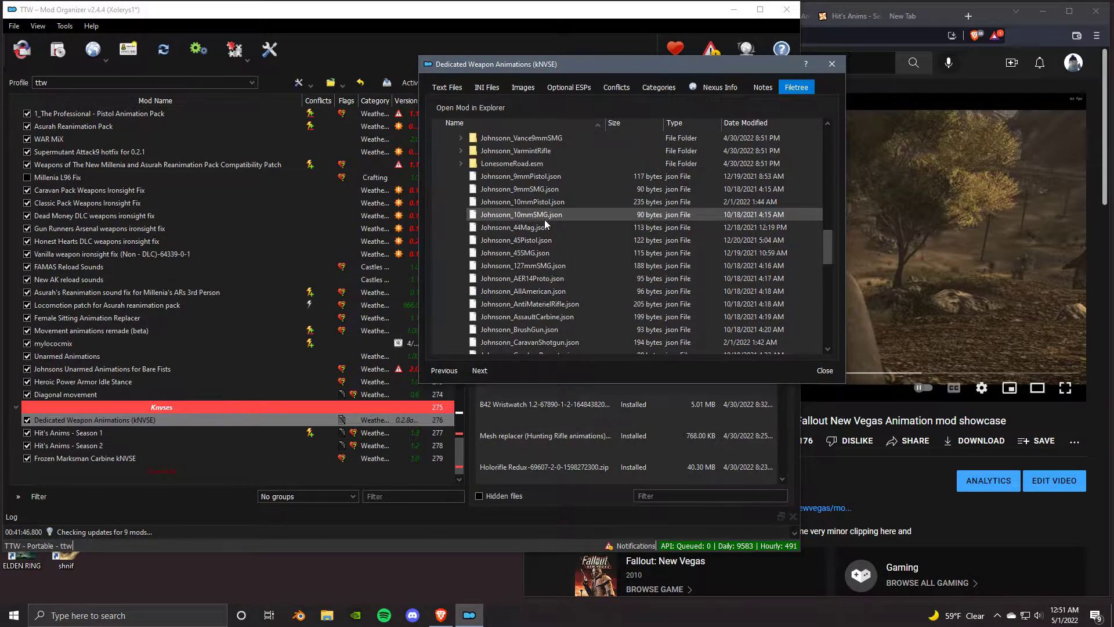
{"action": "scroll", "coordinate": [546, 224], "scroll_direction": "down", "scroll_amount": 2}
{"action": "right_click", "coordinate": [550, 291]}
{"action": "left_click", "coordinate": [598, 408]}
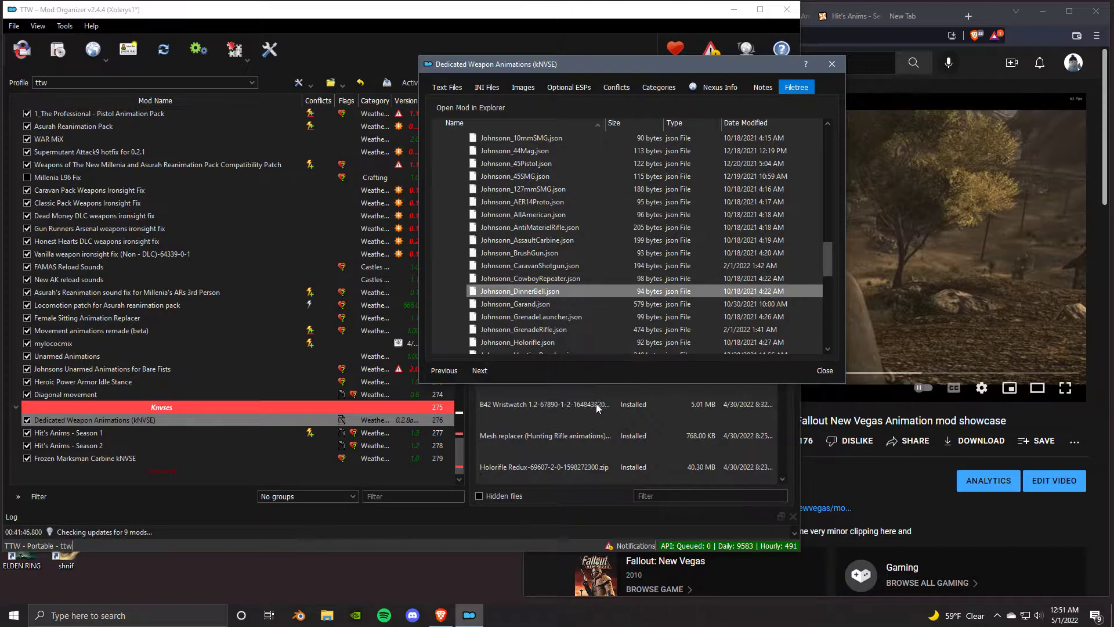
{"action": "left_click", "coordinate": [831, 65]}
{"action": "left_click", "coordinate": [140, 431]}
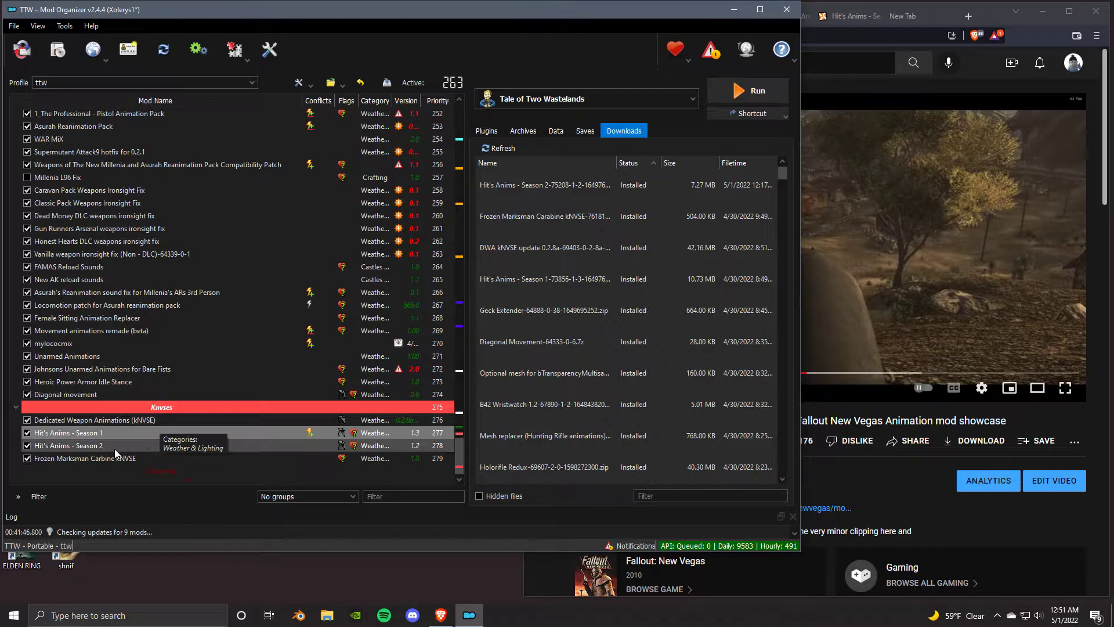
- On the Frozen Marksman Carbine mod page, replay and pause the embedded showcase video
{"action": "left_click", "coordinate": [818, 351]}
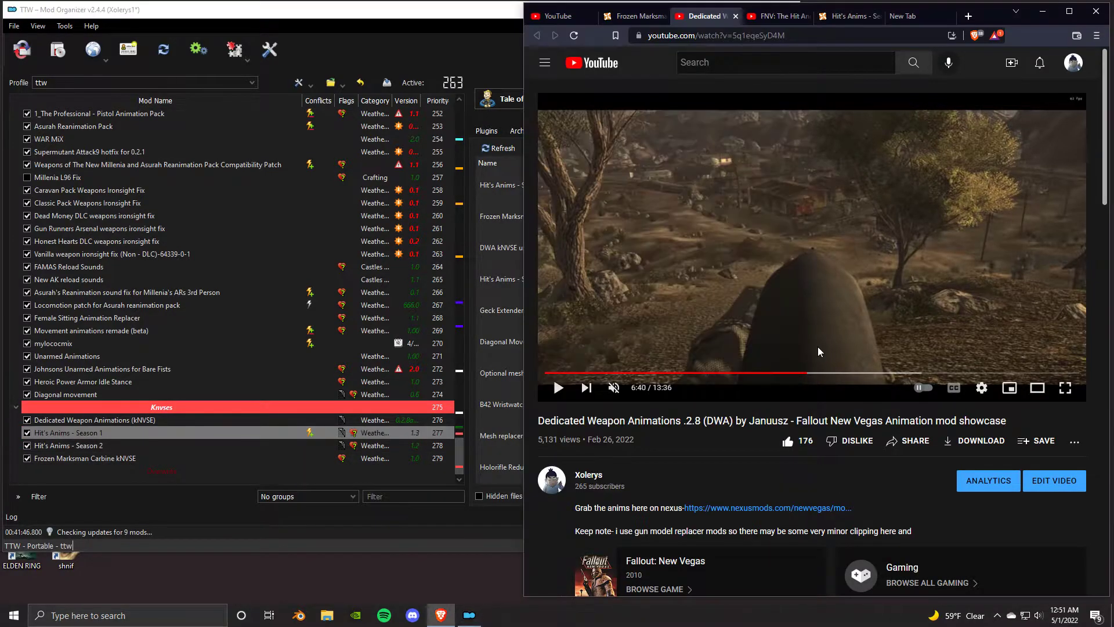
{"action": "left_click", "coordinate": [631, 22]}
{"action": "scroll", "coordinate": [694, 325], "scroll_direction": "down", "scroll_amount": 4}
{"action": "scroll", "coordinate": [698, 359], "scroll_direction": "down", "scroll_amount": 2}
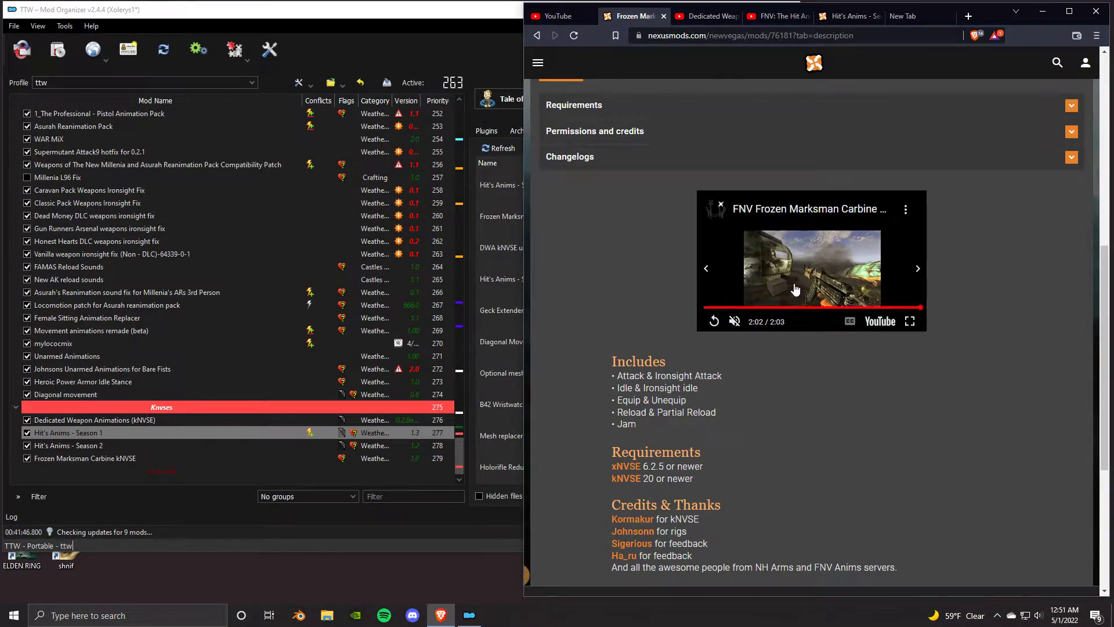
{"action": "left_click", "coordinate": [715, 322]}
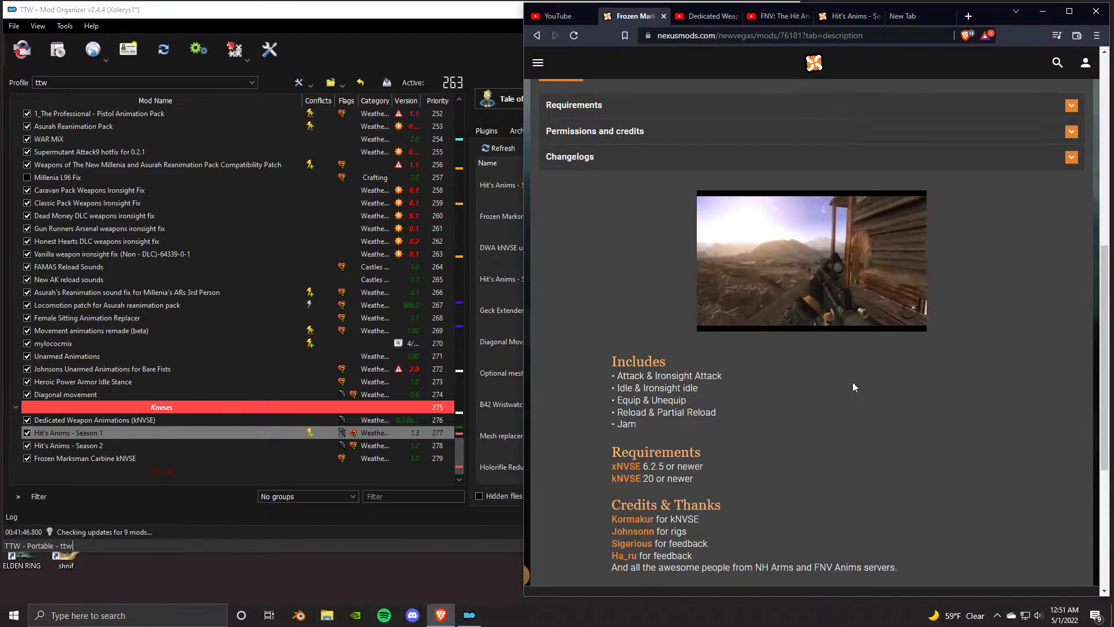
{"action": "scroll", "coordinate": [852, 382], "scroll_direction": "up", "scroll_amount": 2}
{"action": "scroll", "coordinate": [882, 284], "scroll_direction": "up", "scroll_amount": 2}
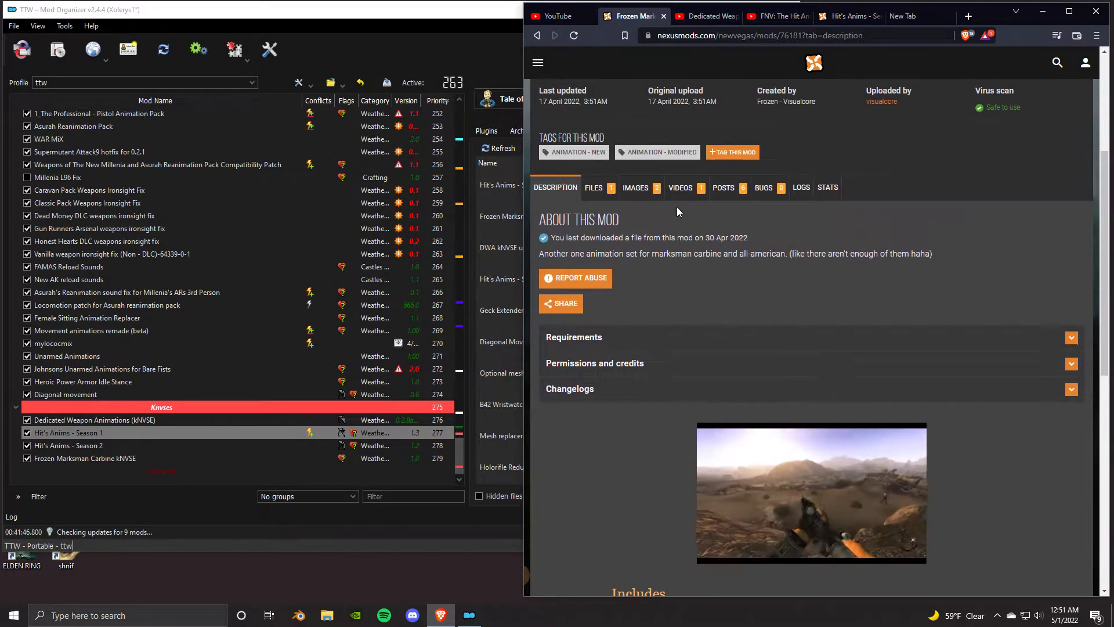
{"action": "scroll", "coordinate": [911, 350], "scroll_direction": "down", "scroll_amount": 2}
{"action": "left_click", "coordinate": [784, 357]}
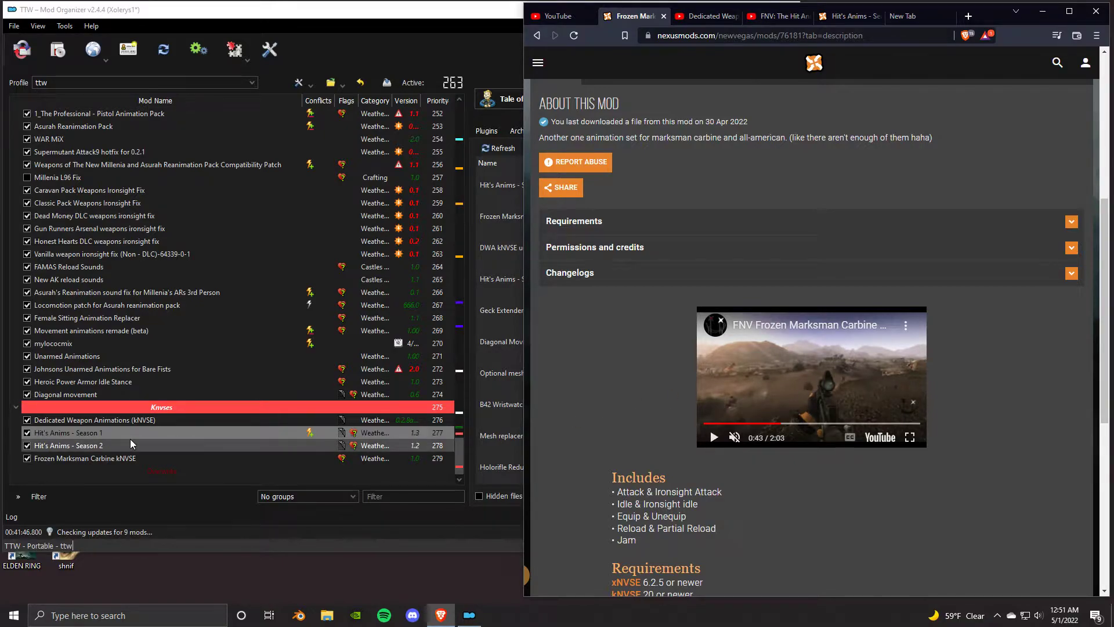
- Skim the Dedicated Weapon Animations video ahead to around 8:28 and pause it
{"action": "key", "text": "ctrl+Tab"}
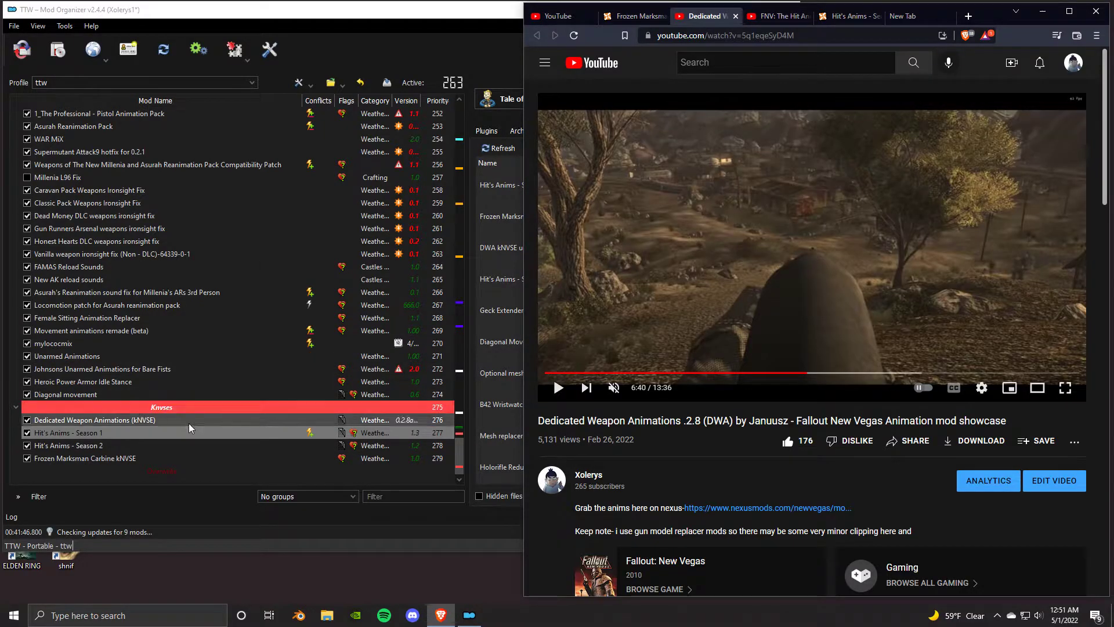
{"action": "left_click", "coordinate": [822, 364]}
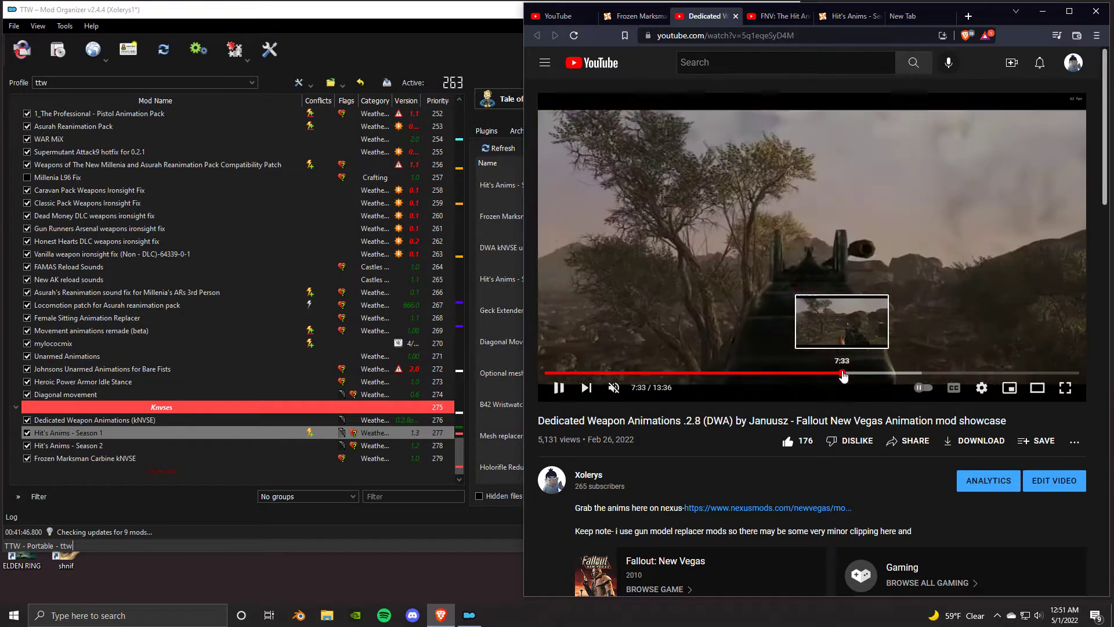
{"action": "left_click", "coordinate": [857, 374]}
{"action": "left_click_drag", "start_coordinate": [858, 375], "coordinate": [877, 375]}
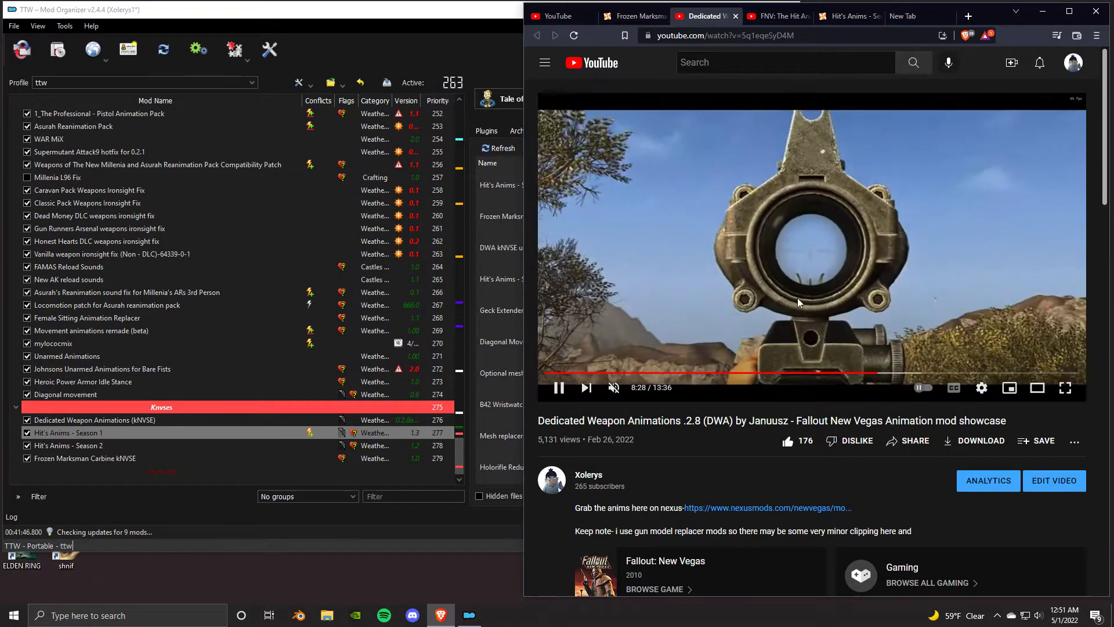
{"action": "left_click", "coordinate": [797, 297]}
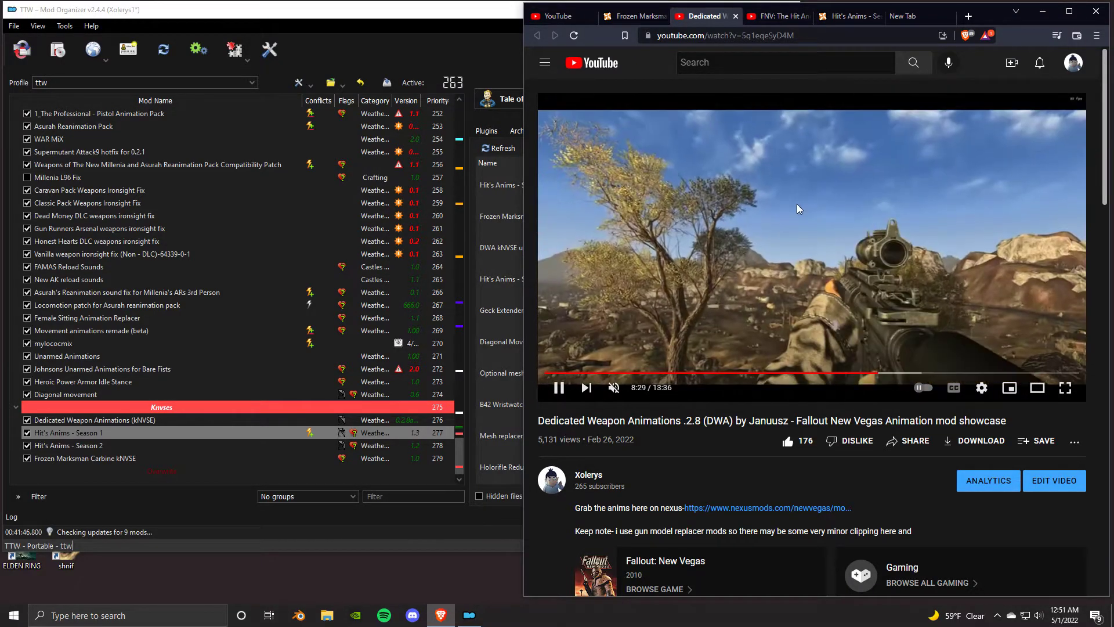
- Scroll through the Hit's Anims Nexus page description
{"action": "left_click", "coordinate": [774, 12]}
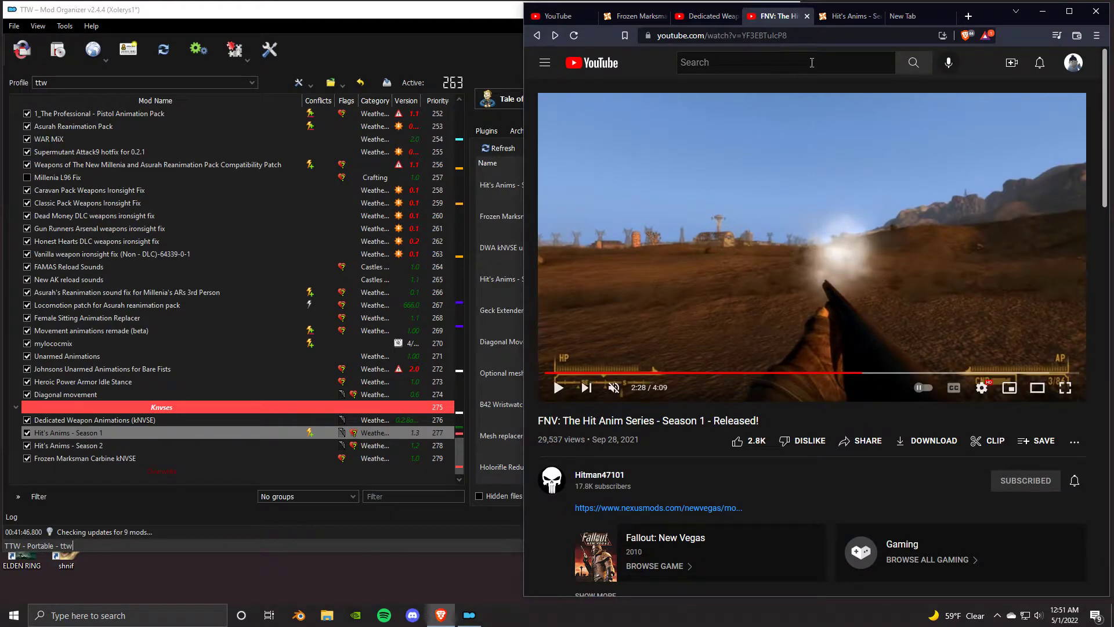
{"action": "left_click", "coordinate": [834, 19]}
{"action": "scroll", "coordinate": [585, 425], "scroll_direction": "down", "scroll_amount": 6}
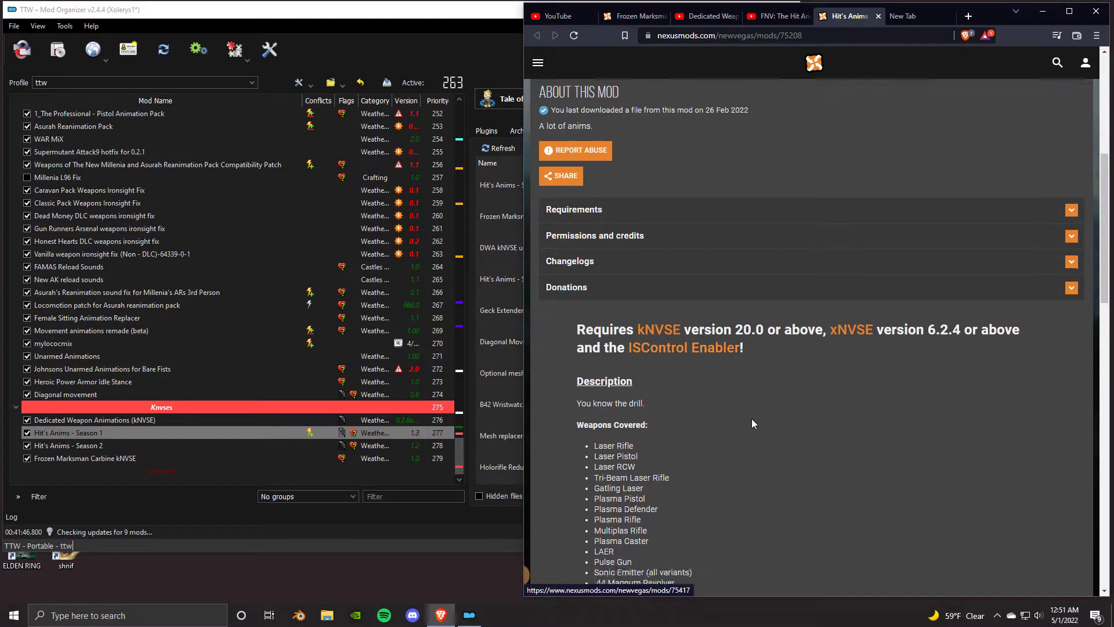
{"action": "scroll", "coordinate": [619, 325], "scroll_direction": "down", "scroll_amount": 5}
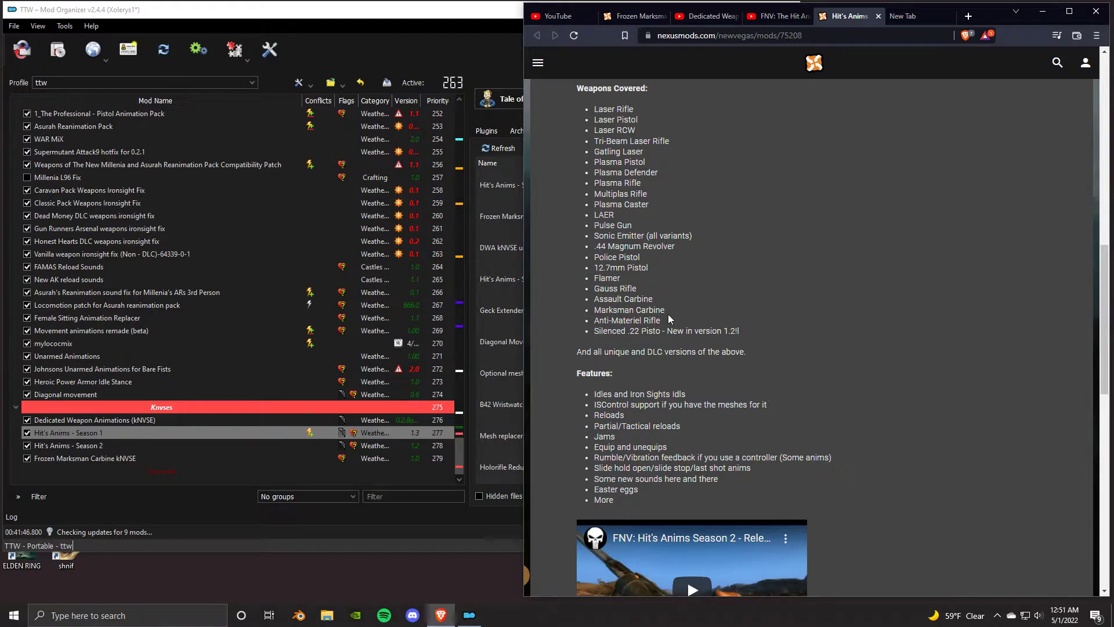
{"action": "left_click", "coordinate": [596, 313]}
{"action": "scroll", "coordinate": [708, 383], "scroll_direction": "down", "scroll_amount": 4}
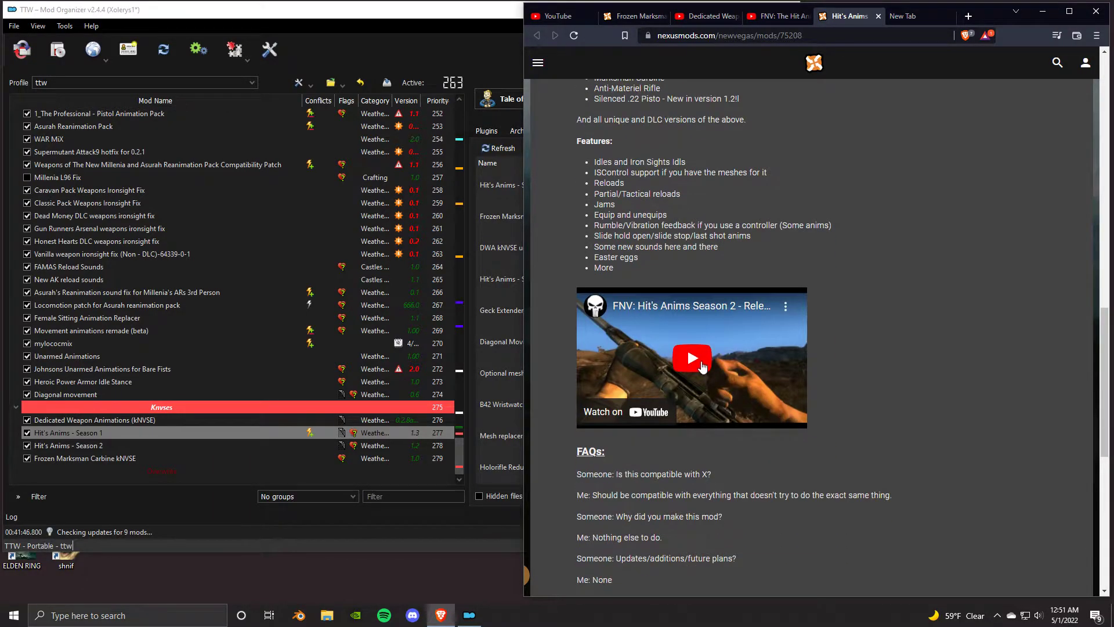
- In Season 2's AnimGroupOverride, hide Hit_MarksmanCarbine and Hit_MarksmanCarbineAllAmerican as .mohidden, then close the details
{"action": "double_click", "coordinate": [107, 444]}
{"action": "double_click", "coordinate": [549, 140]}
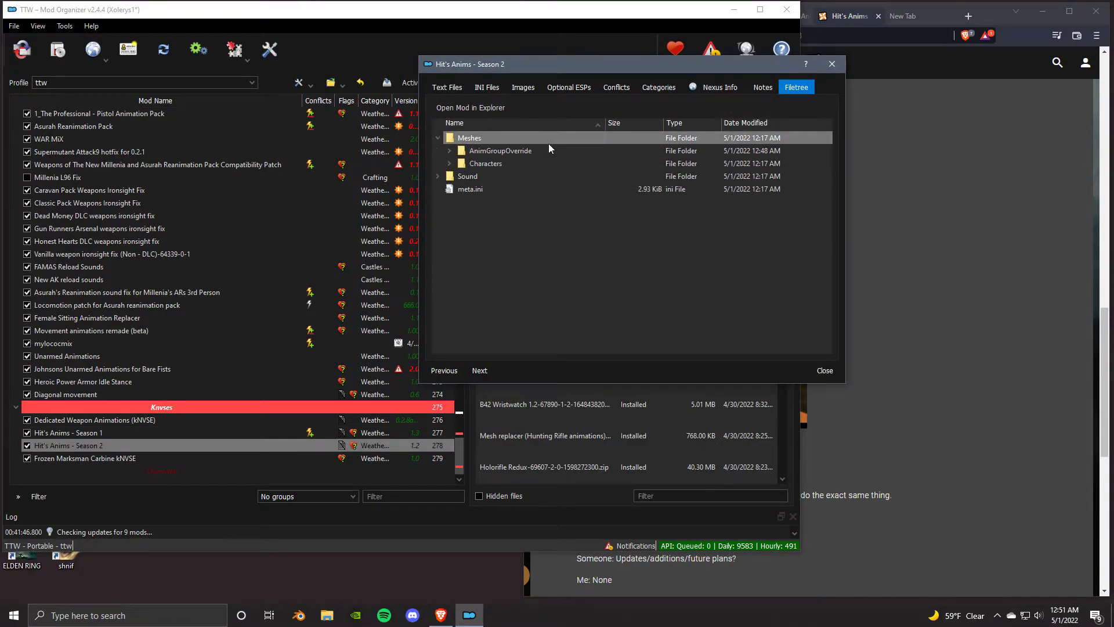
{"action": "scroll", "coordinate": [562, 218], "scroll_direction": "down", "scroll_amount": 2}
{"action": "scroll", "coordinate": [555, 228], "scroll_direction": "down", "scroll_amount": 1}
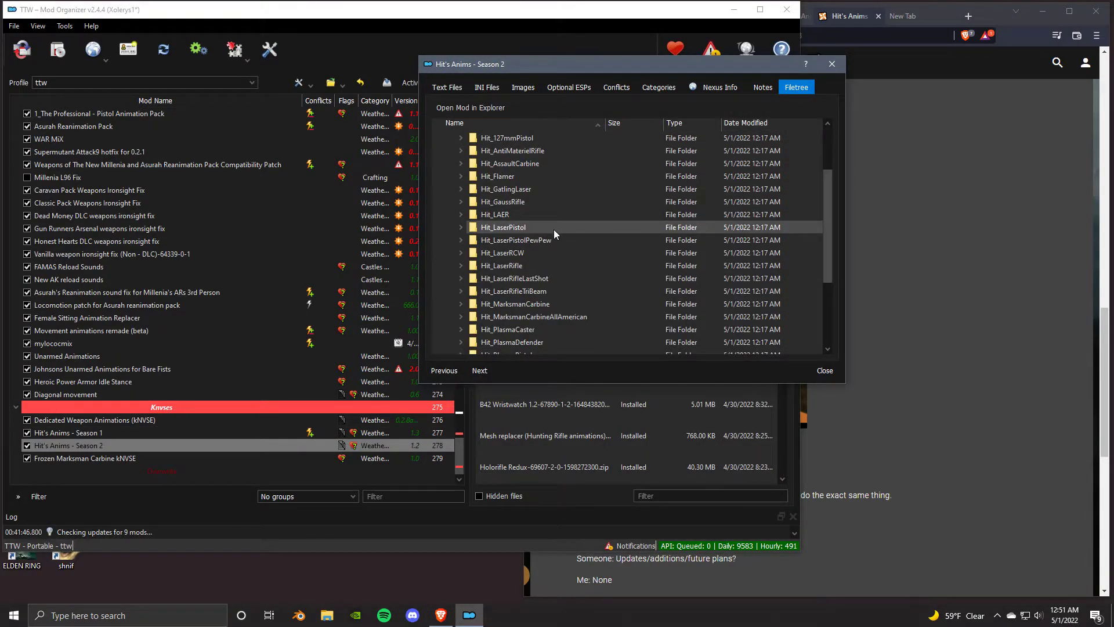
{"action": "scroll", "coordinate": [554, 229], "scroll_direction": "down", "scroll_amount": 1}
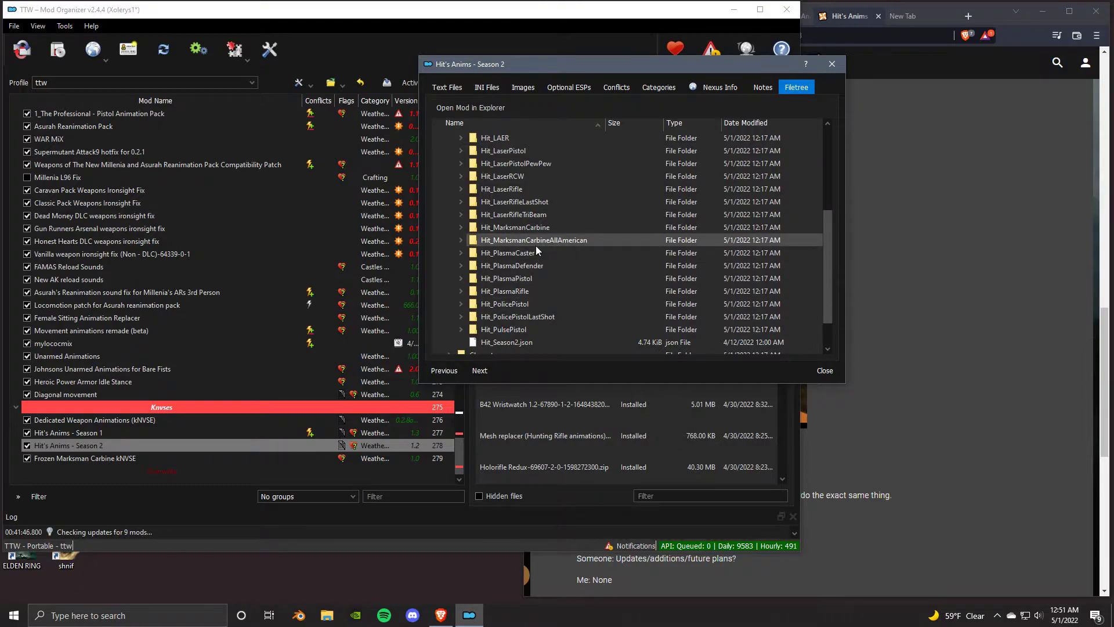
{"action": "right_click", "coordinate": [538, 232]}
{"action": "left_click", "coordinate": [555, 303]}
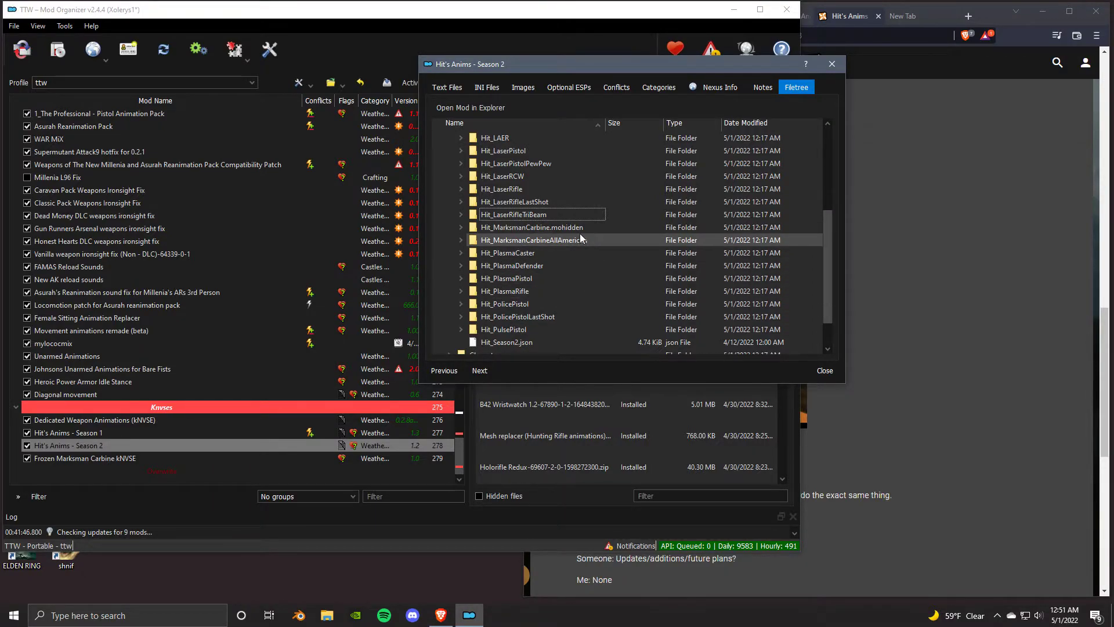
{"action": "right_click", "coordinate": [578, 241]}
{"action": "left_click", "coordinate": [604, 309]}
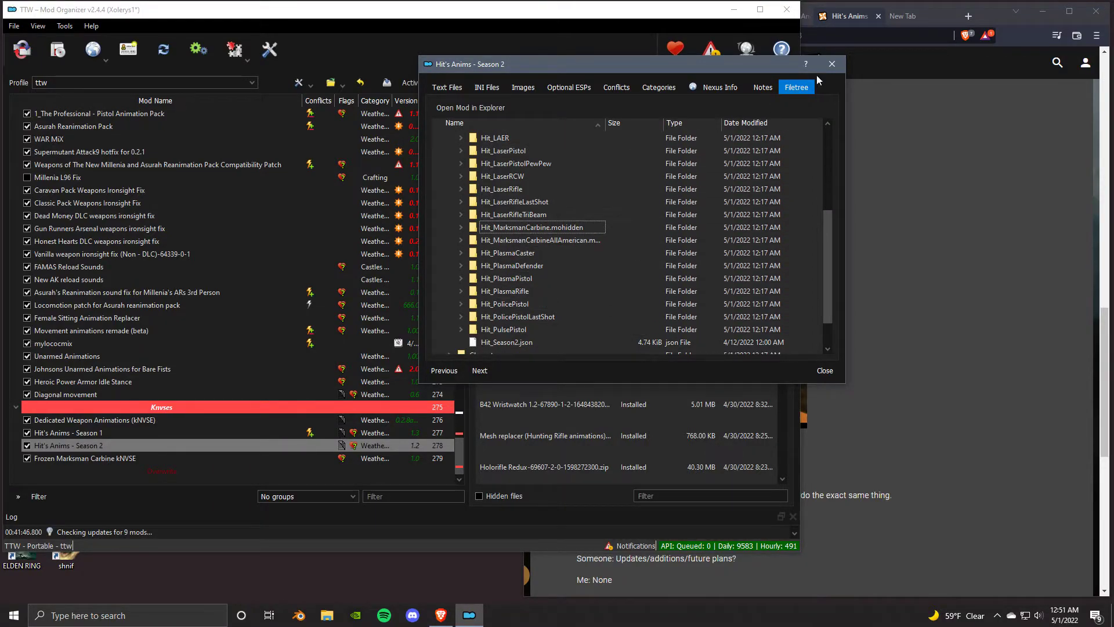
{"action": "left_click", "coordinate": [833, 64]}
- In Dedicated Weapon Animations' meshes > AnimGroupOverride, hide Johnsonn_MarksmanCarbine.json and Johnsonn_AllAmerican.json
{"action": "double_click", "coordinate": [116, 421]}
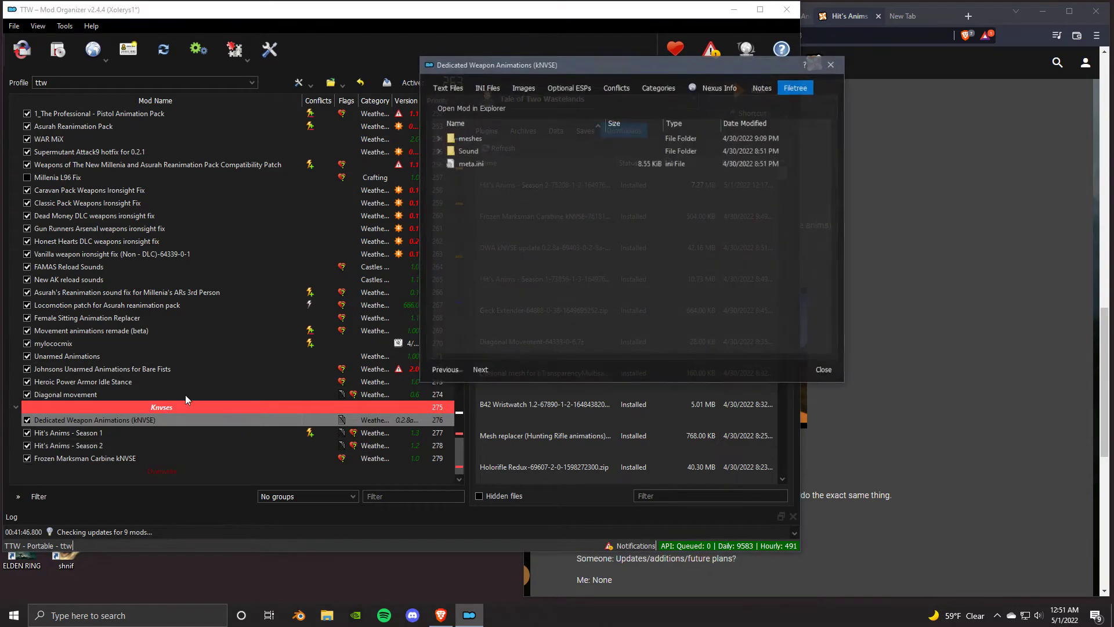
{"action": "double_click", "coordinate": [513, 150]}
{"action": "double_click", "coordinate": [563, 139]}
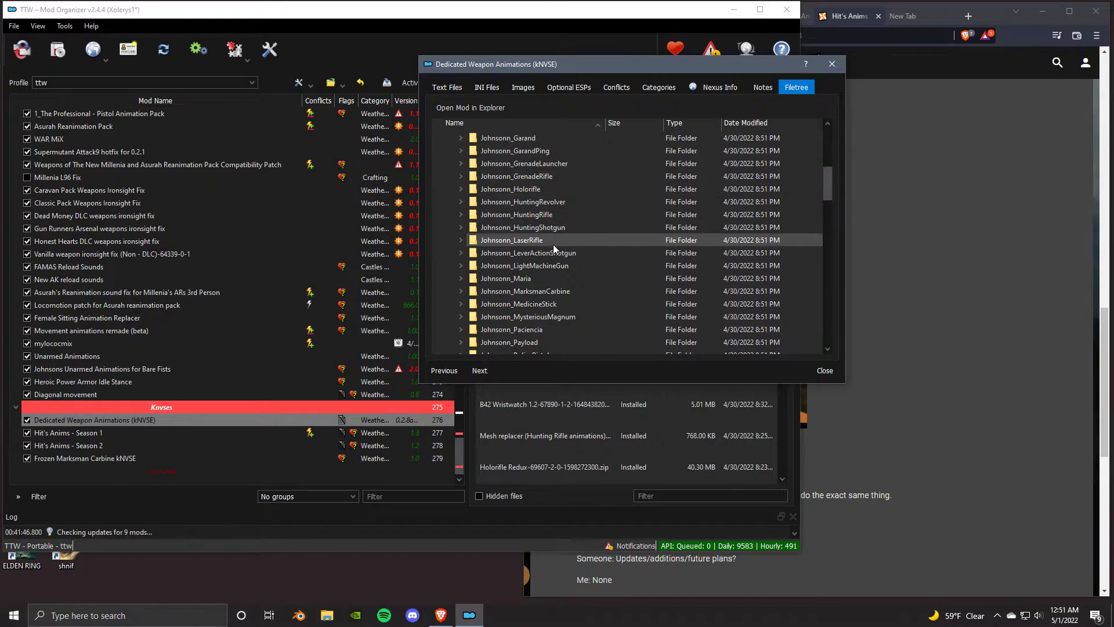
{"action": "scroll", "coordinate": [552, 245], "scroll_direction": "down", "scroll_amount": 3}
{"action": "scroll", "coordinate": [553, 255], "scroll_direction": "down", "scroll_amount": 2}
{"action": "scroll", "coordinate": [555, 258], "scroll_direction": "down", "scroll_amount": 4}
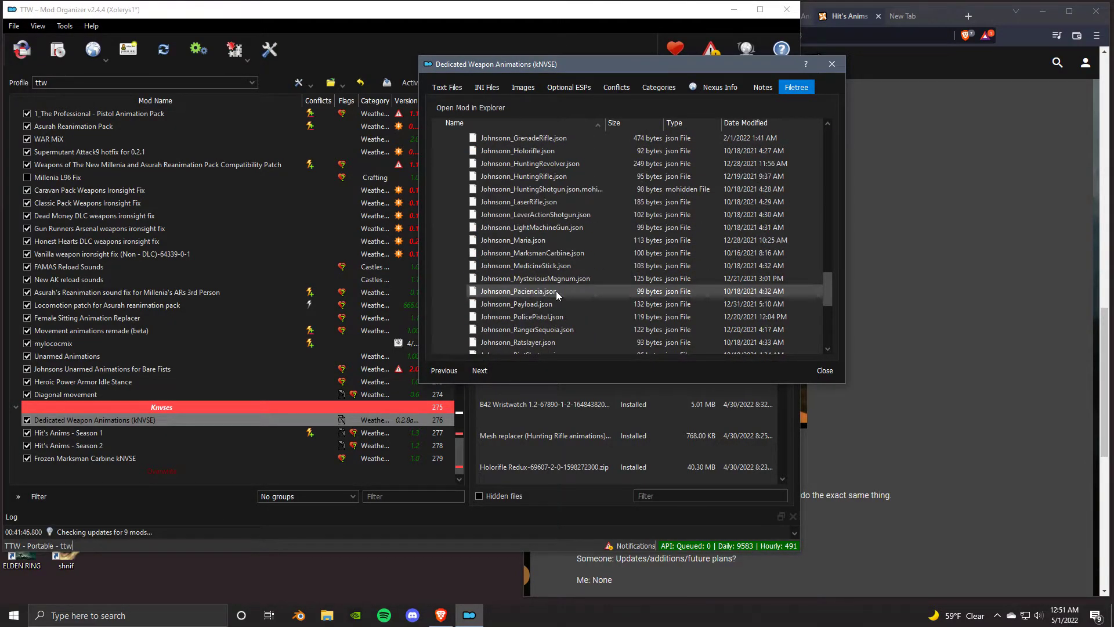
{"action": "right_click", "coordinate": [564, 254]}
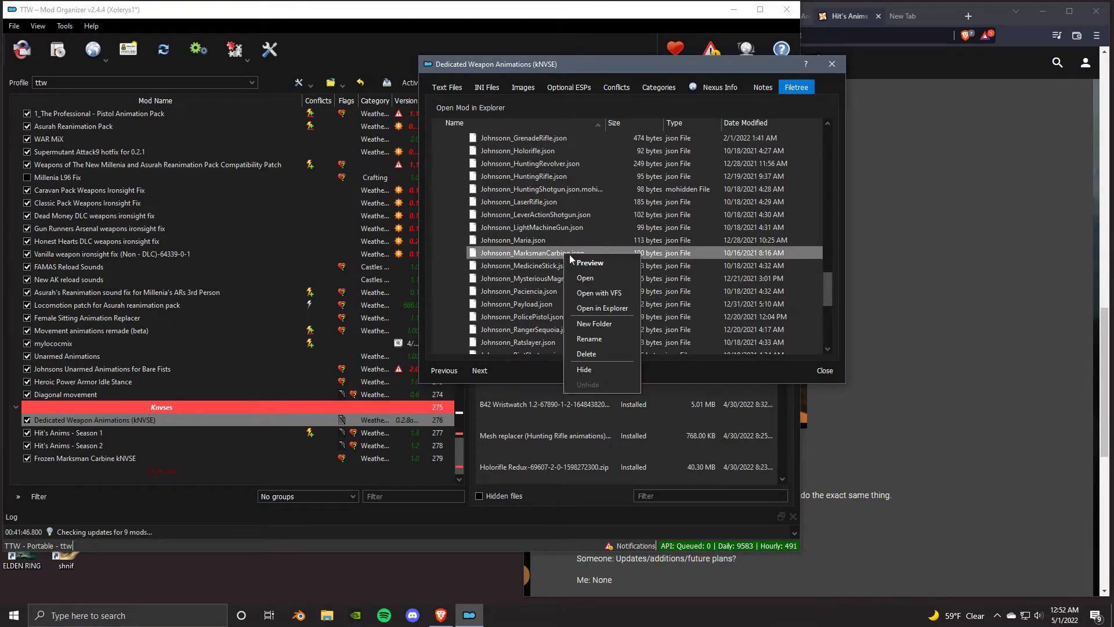
{"action": "left_click", "coordinate": [583, 370]}
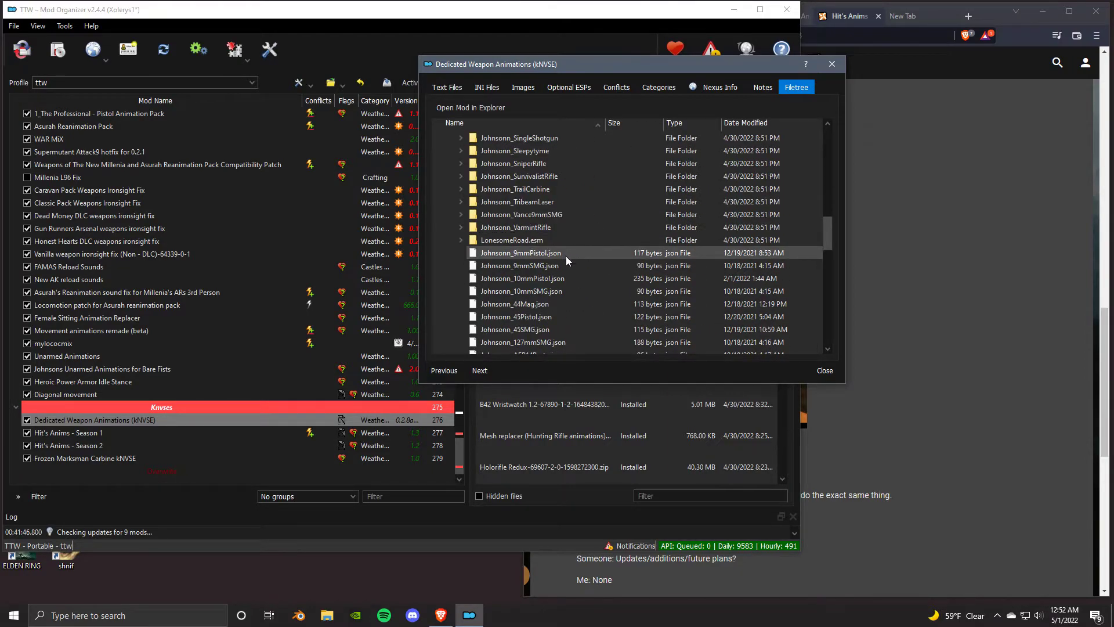
{"action": "right_click", "coordinate": [562, 329]}
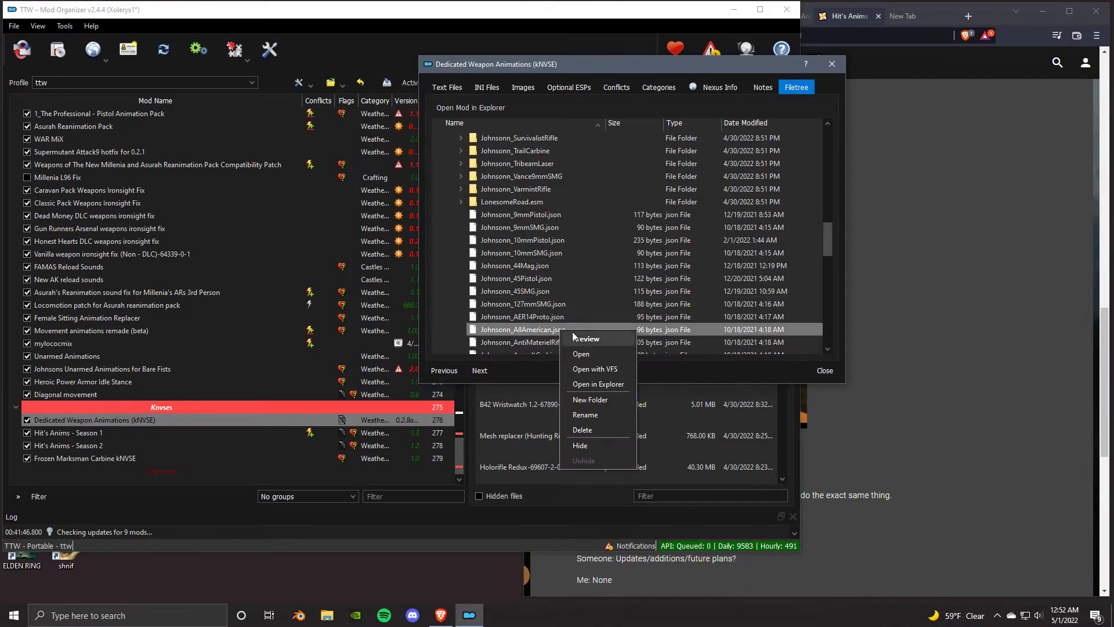
{"action": "left_click", "coordinate": [580, 449]}
- Close the details window and review the Frozen Marksman Carbine mod page in Brave
{"action": "left_click", "coordinate": [832, 65]}
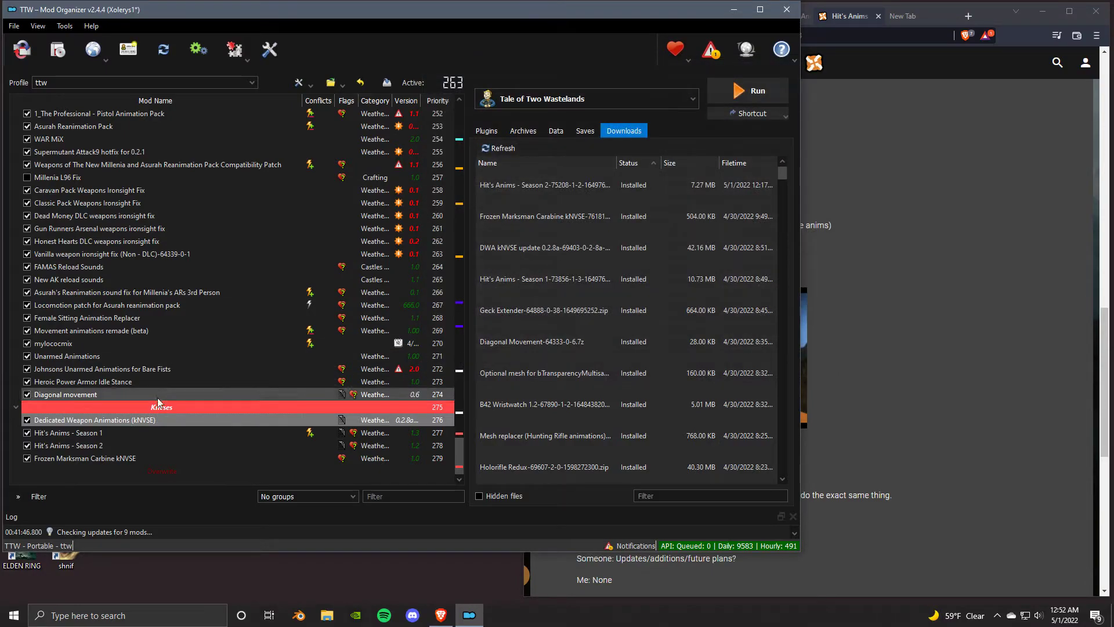
{"action": "left_click", "coordinate": [121, 462]}
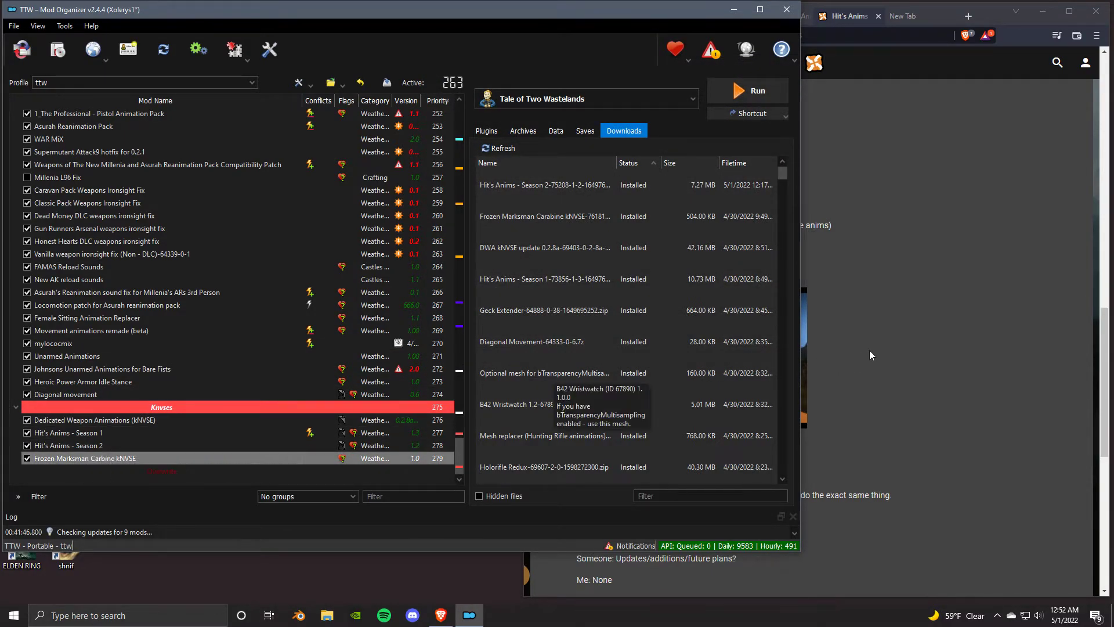
{"action": "left_click", "coordinate": [918, 266]}
{"action": "left_click", "coordinate": [637, 22]}
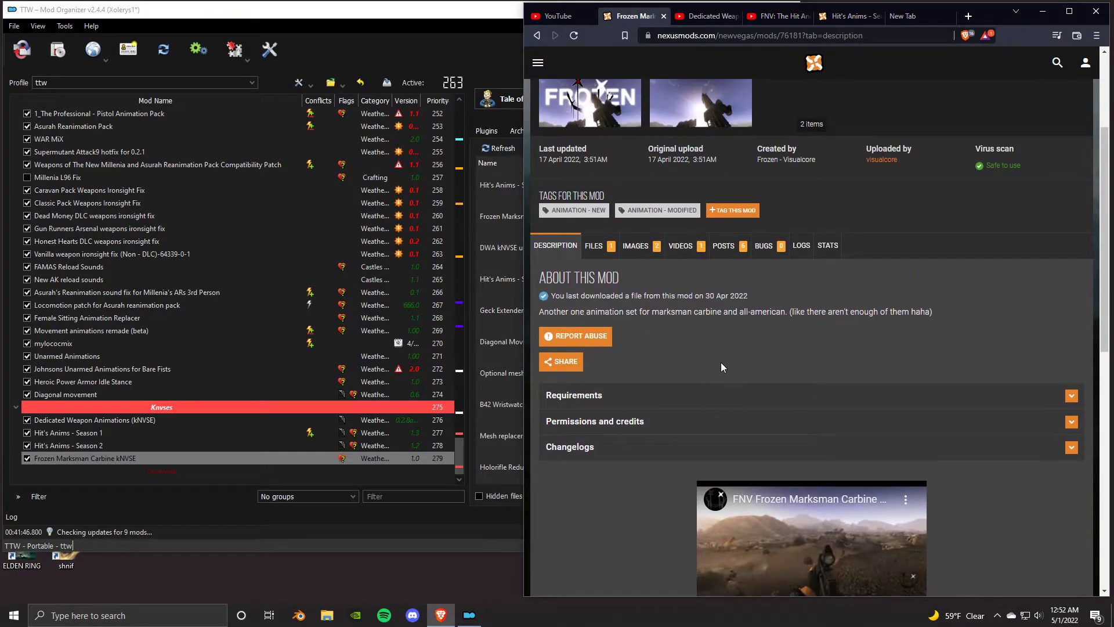
{"action": "scroll", "coordinate": [722, 368], "scroll_direction": "down", "scroll_amount": 4}
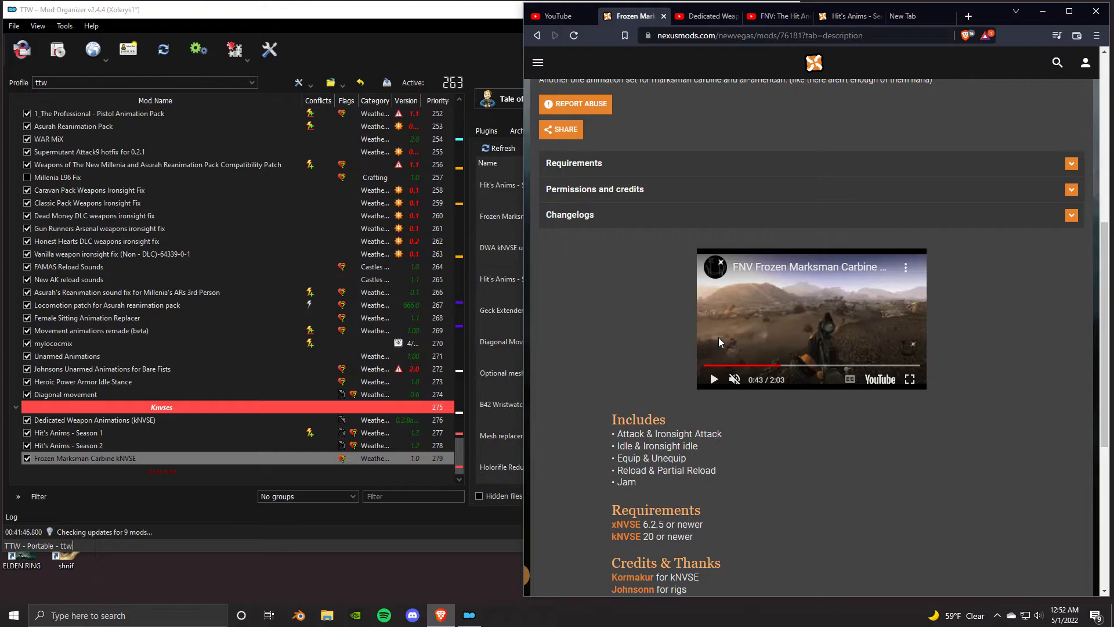
{"action": "left_click", "coordinate": [713, 24]}
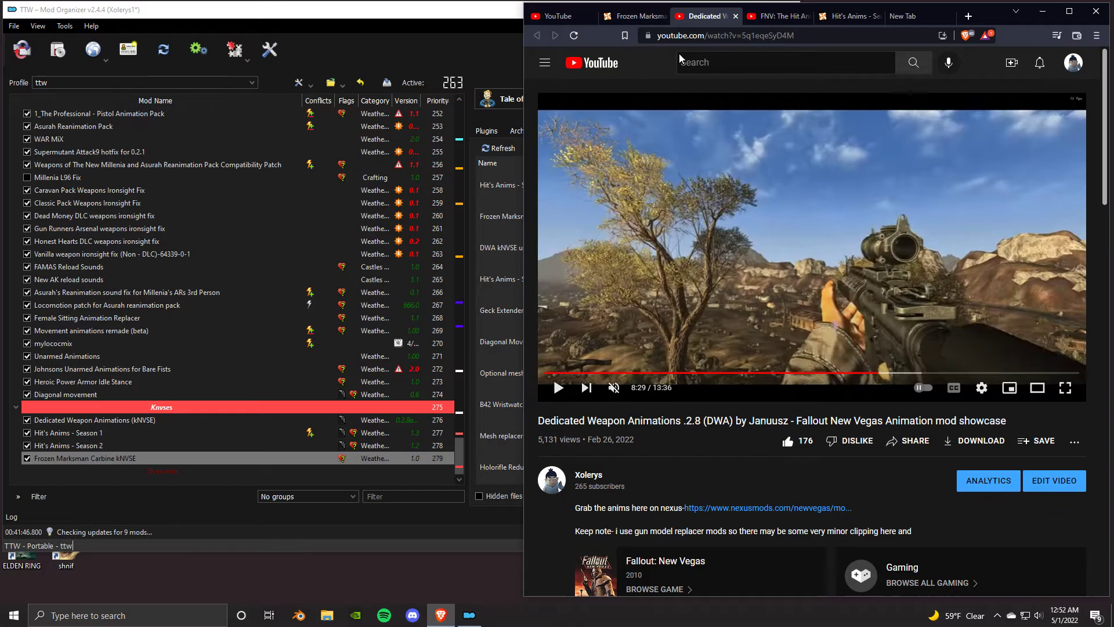
- Check the file contents of Hit's Anims Season 1 and Season 2, then reopen Season 1
{"action": "double_click", "coordinate": [130, 433]}
{"action": "left_click", "coordinate": [833, 64]}
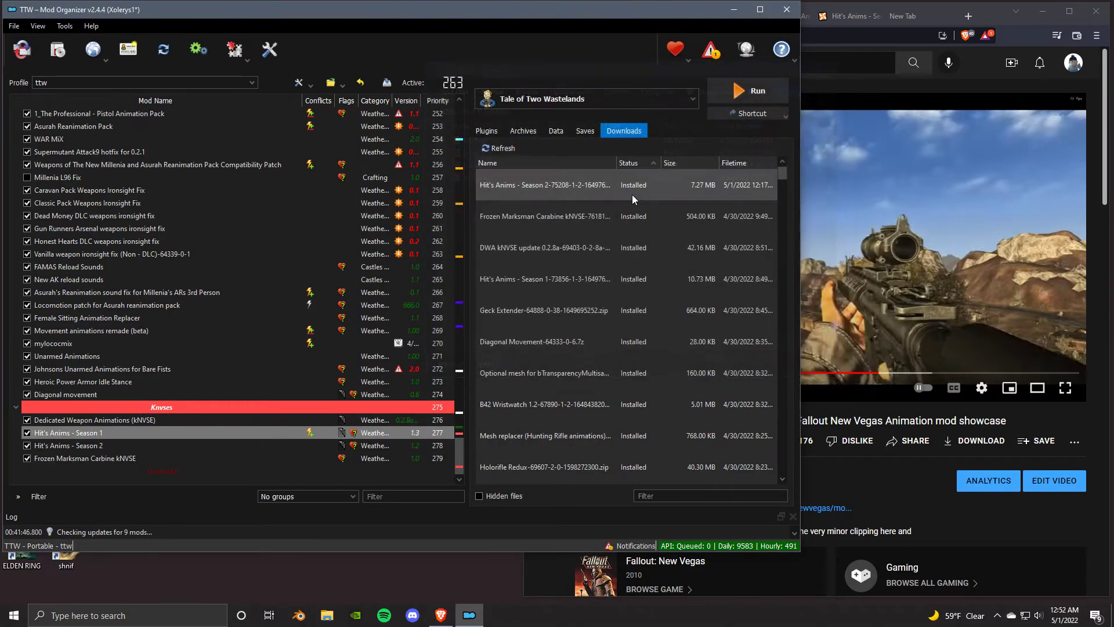
{"action": "double_click", "coordinate": [171, 446]}
{"action": "left_click", "coordinate": [833, 64]}
{"action": "double_click", "coordinate": [87, 432]}
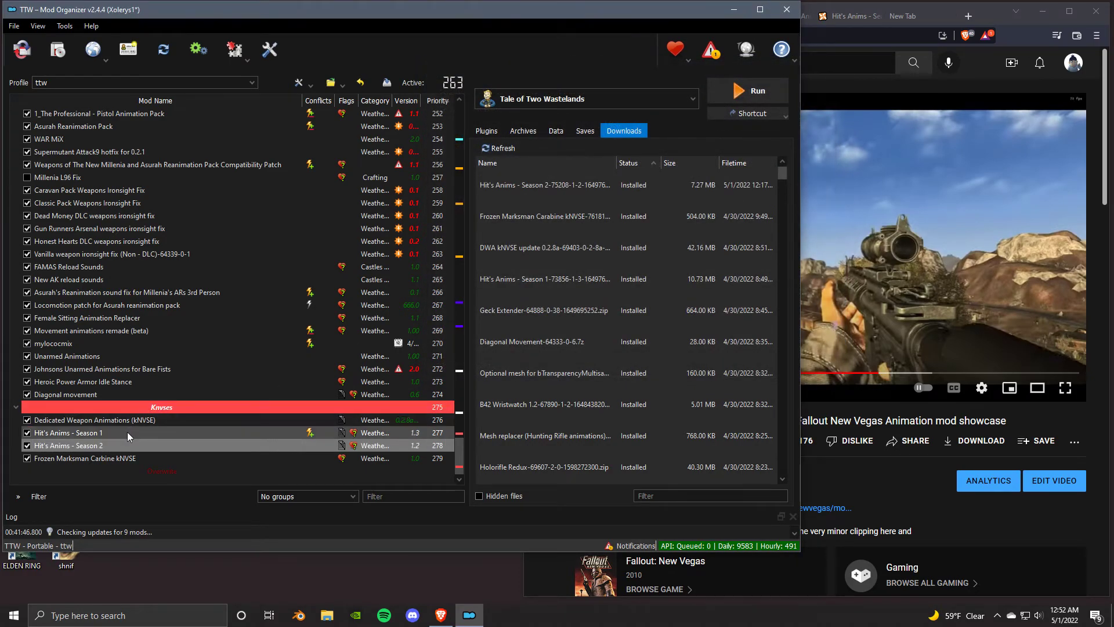